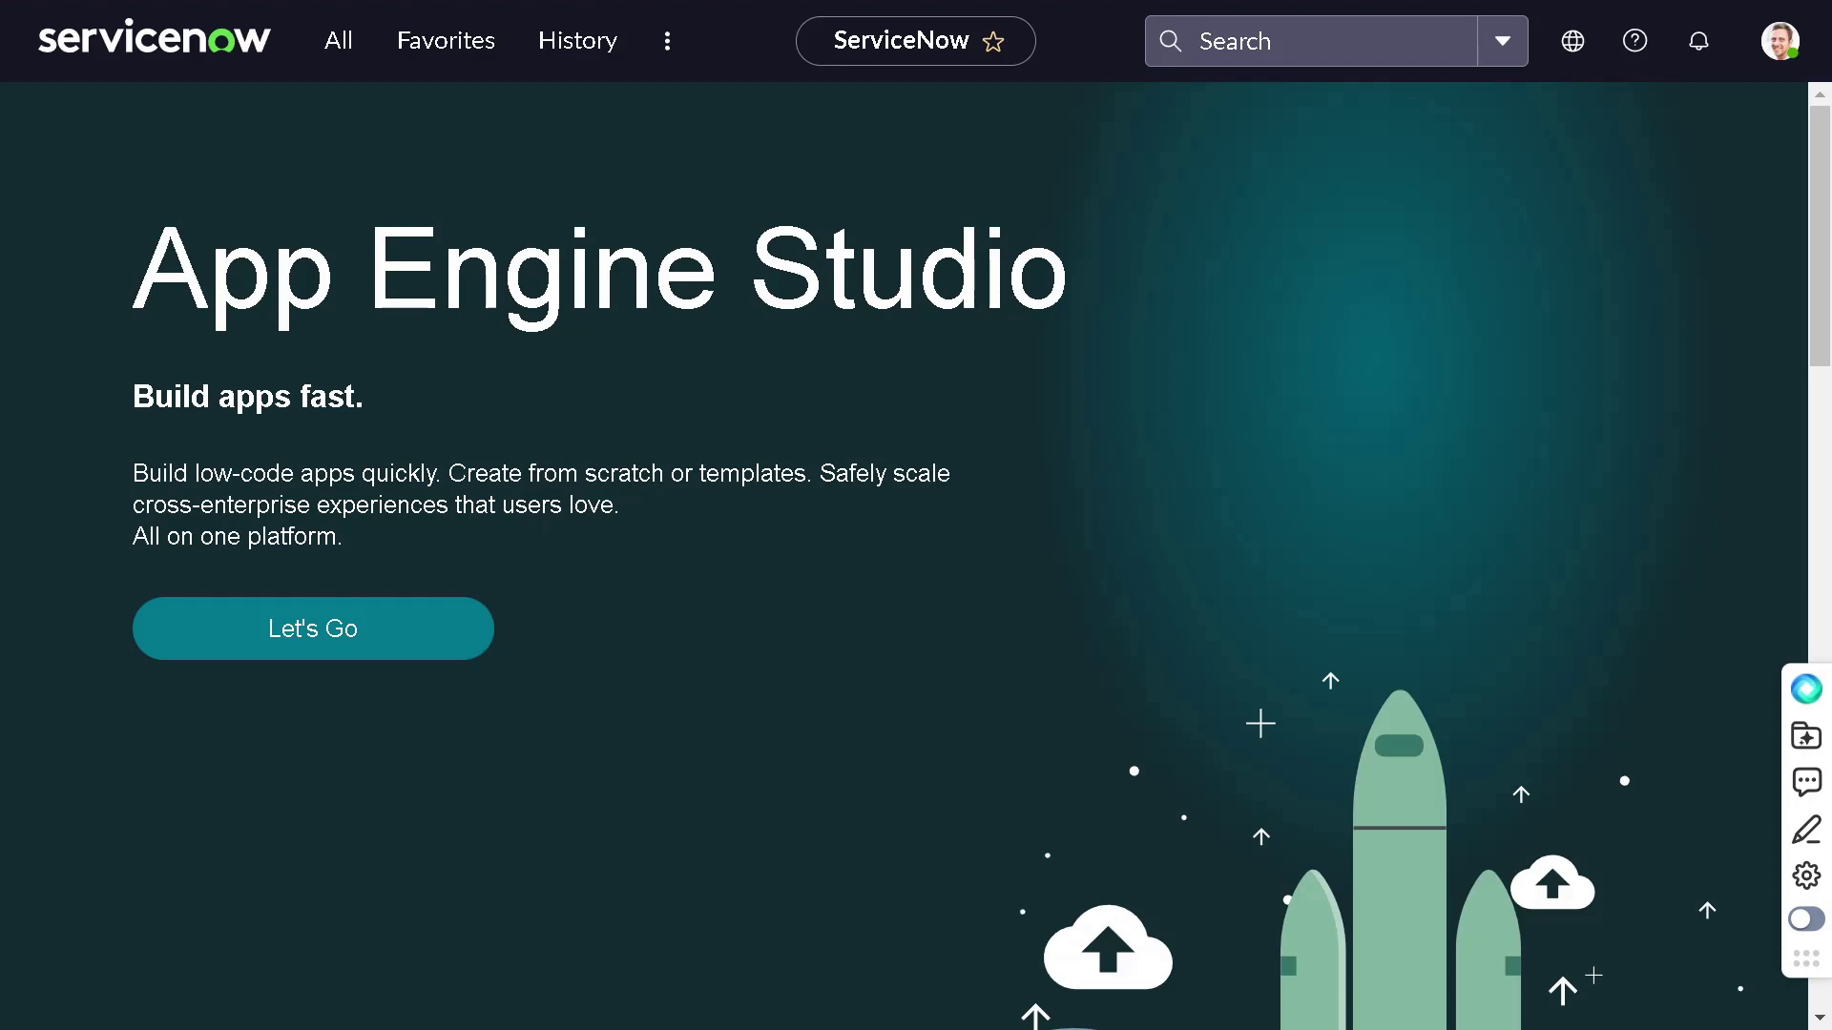
- Open the Users list by entering sys_user.list in the navigator filter
double_click(360, 69)
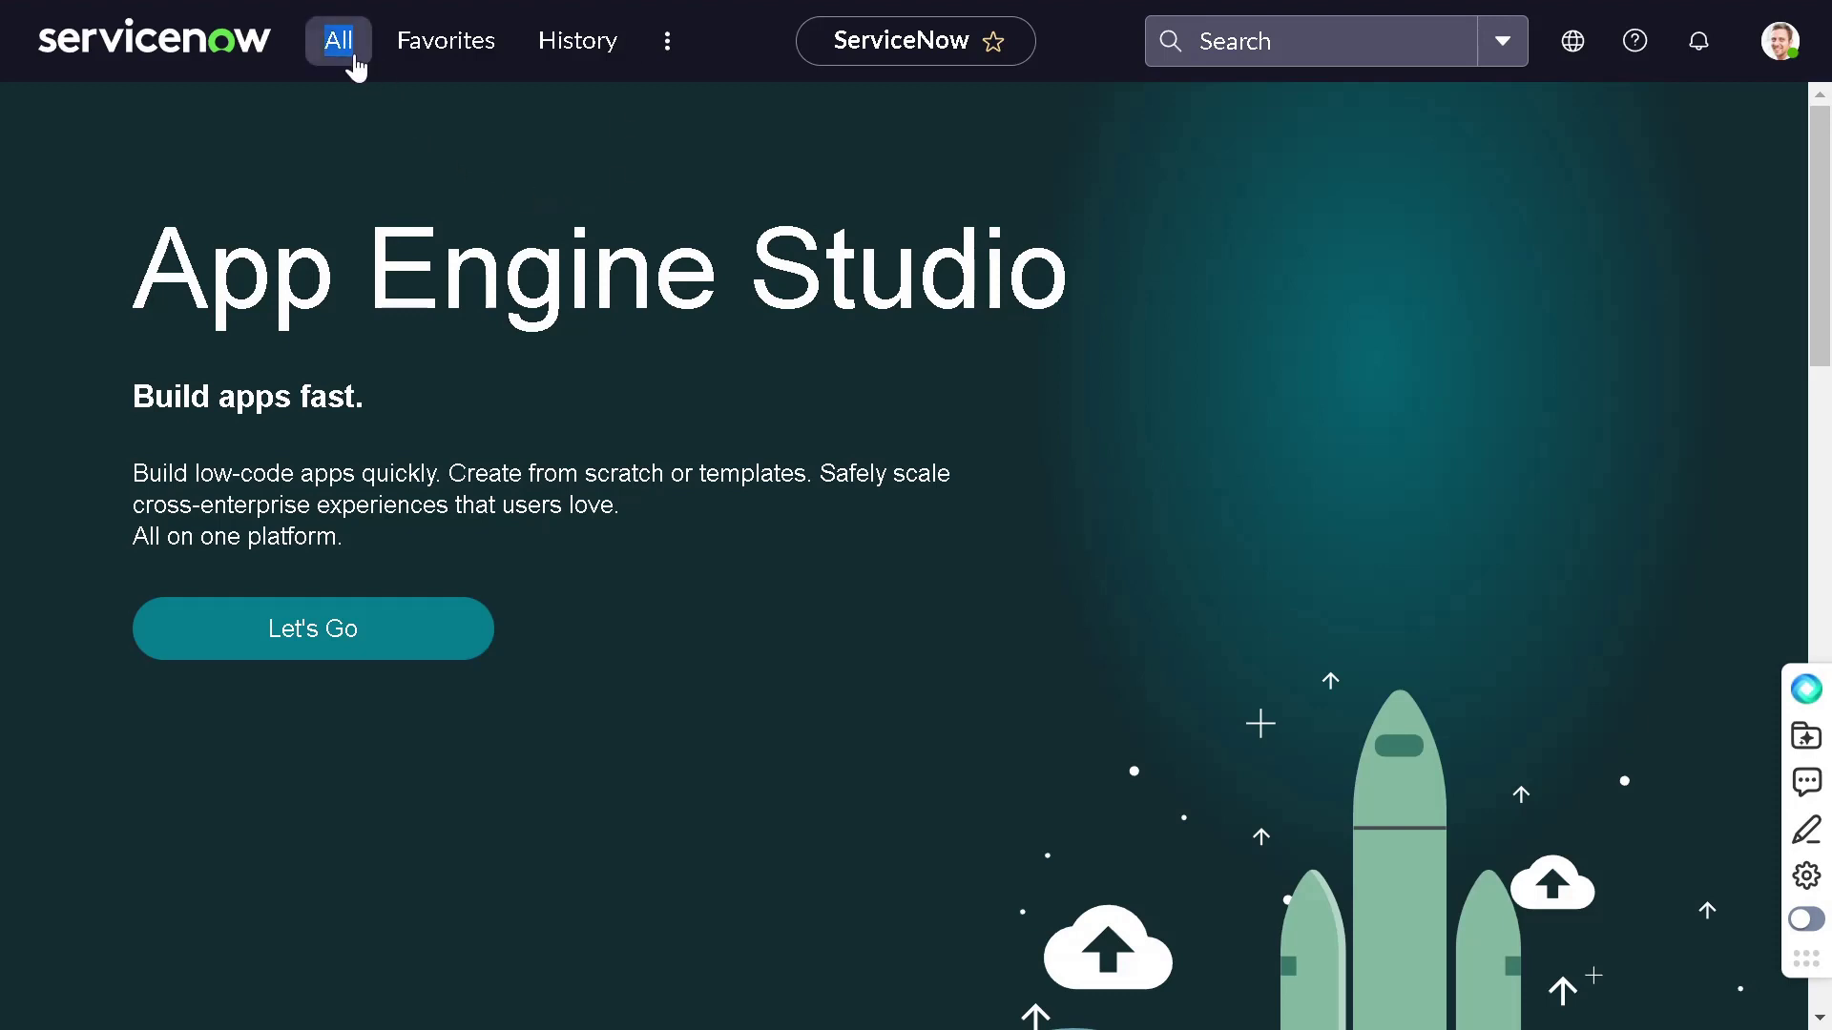
click(353, 63)
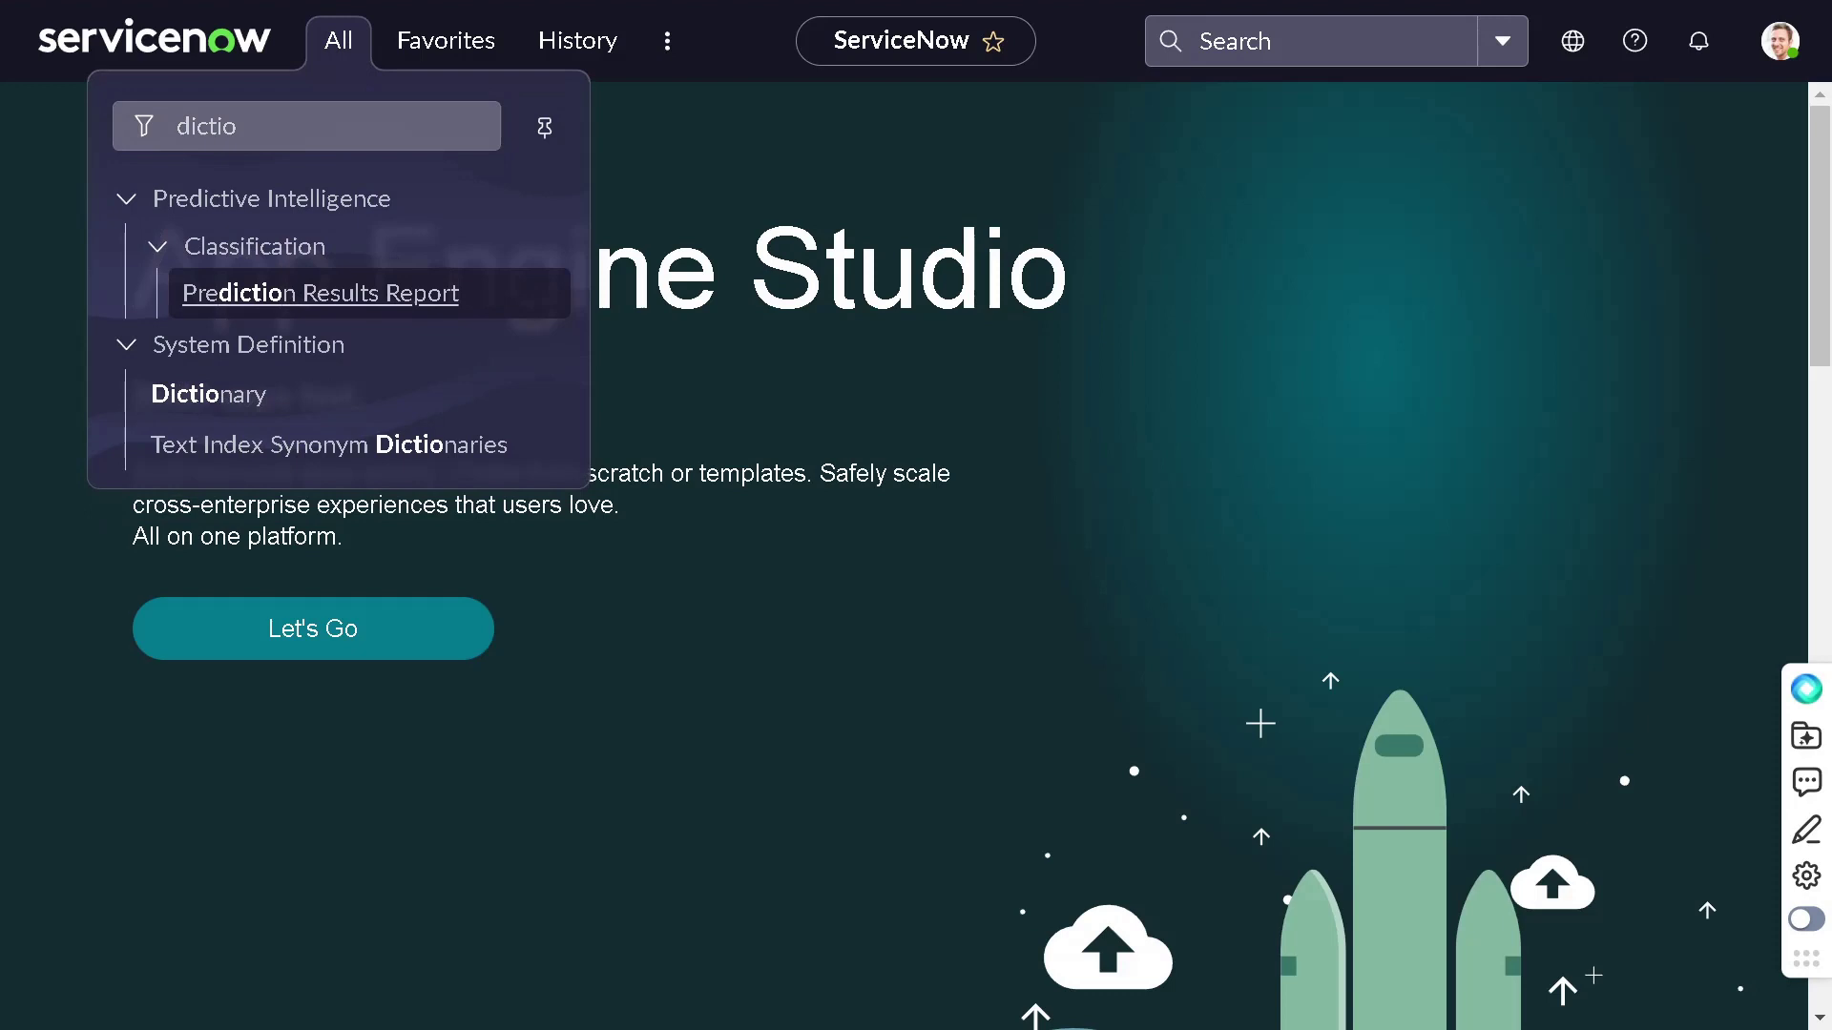
text(s)
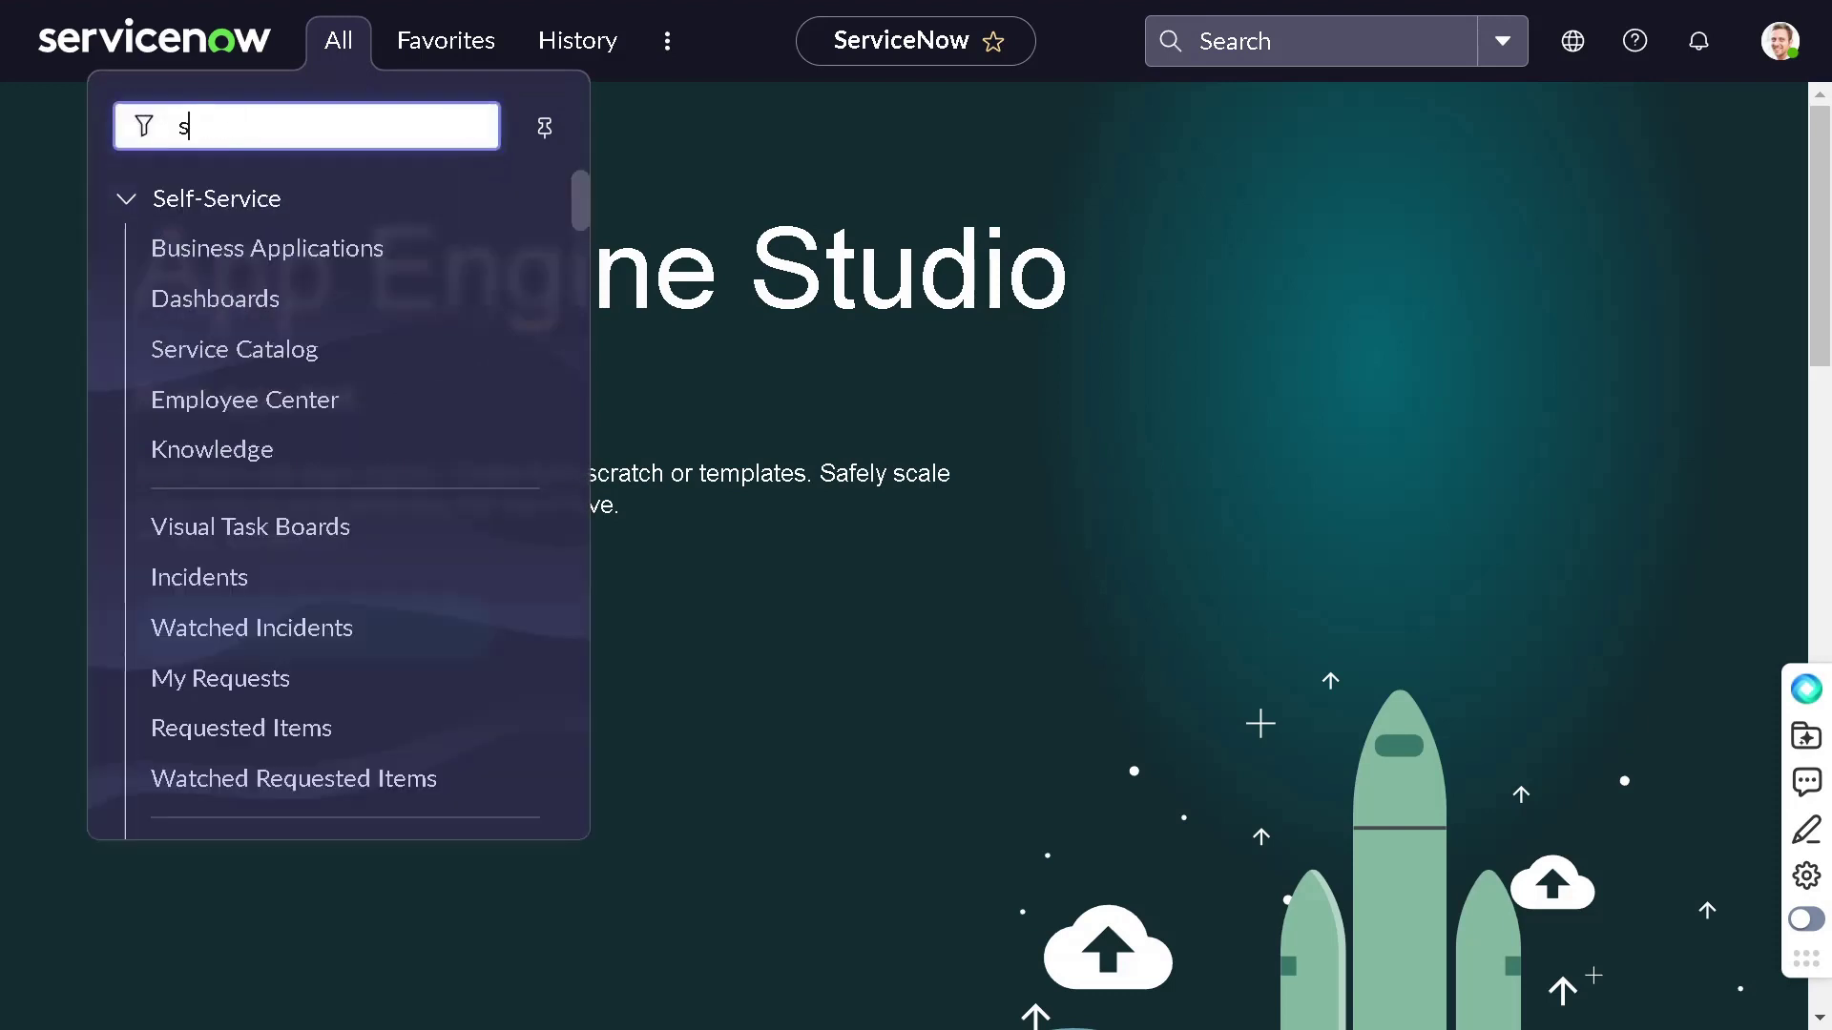
text(ys_user)
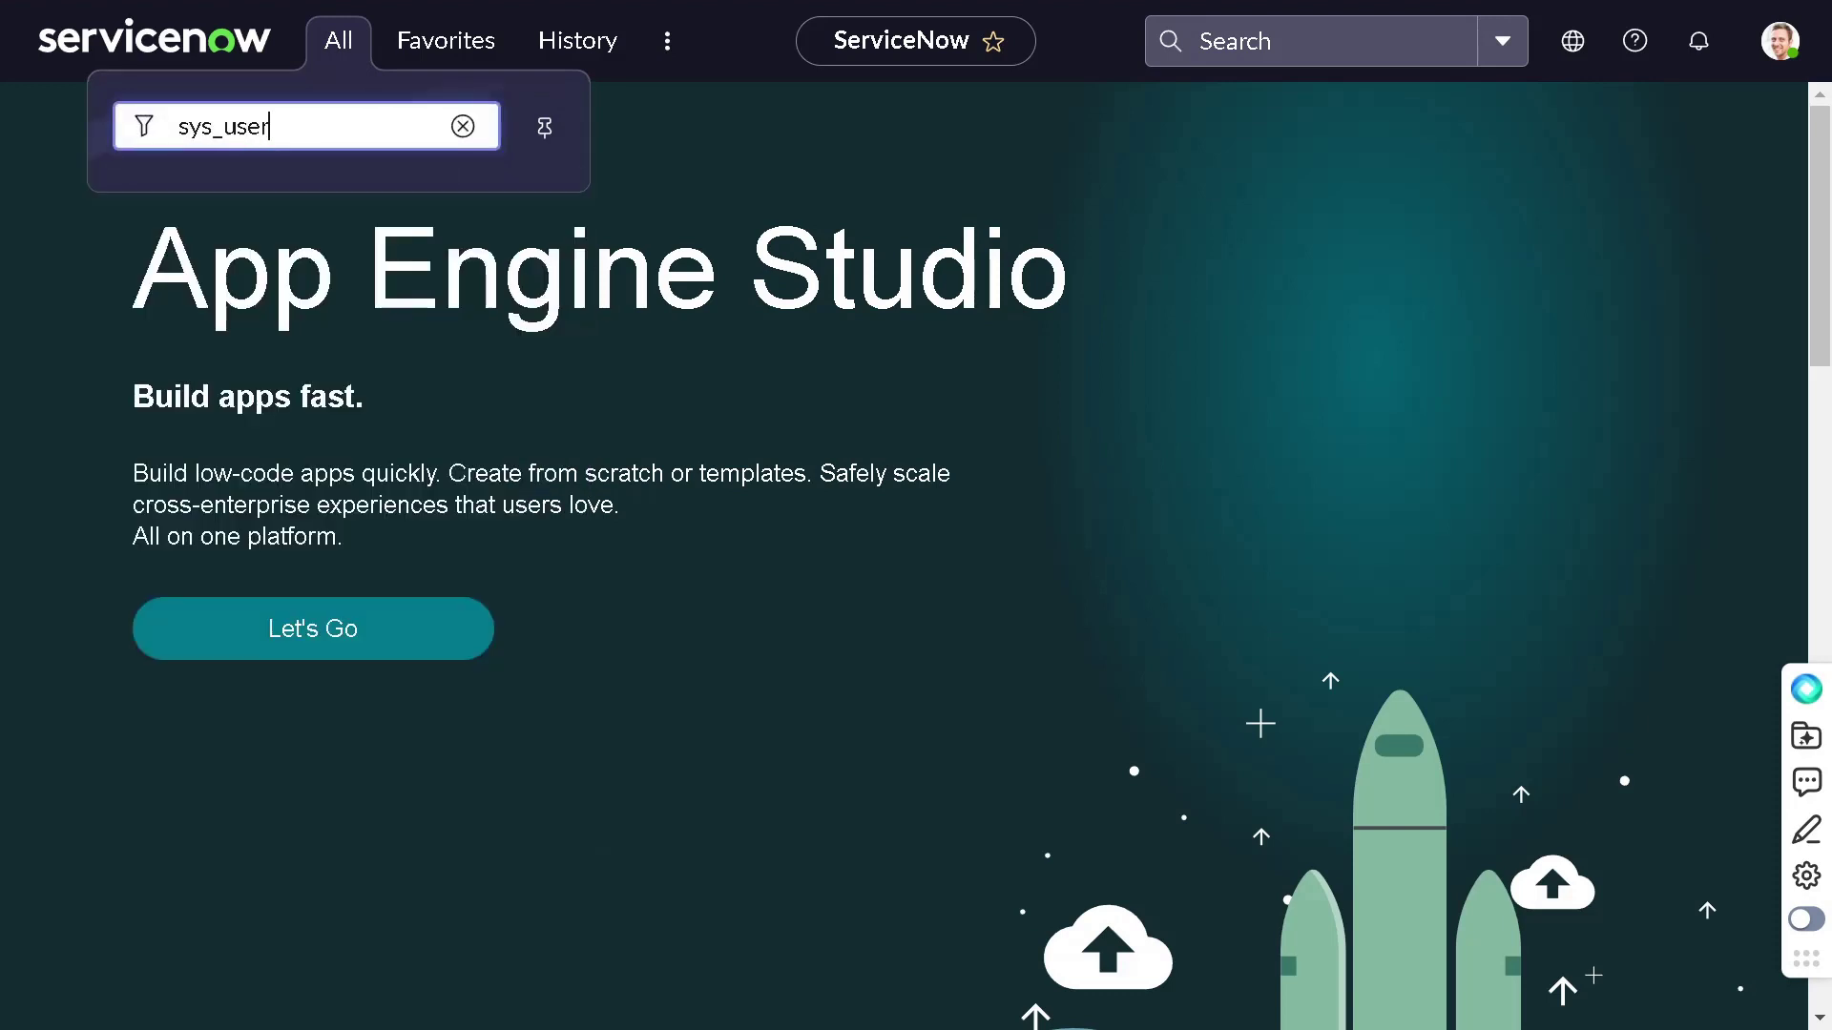
text(.list)
key(Return)
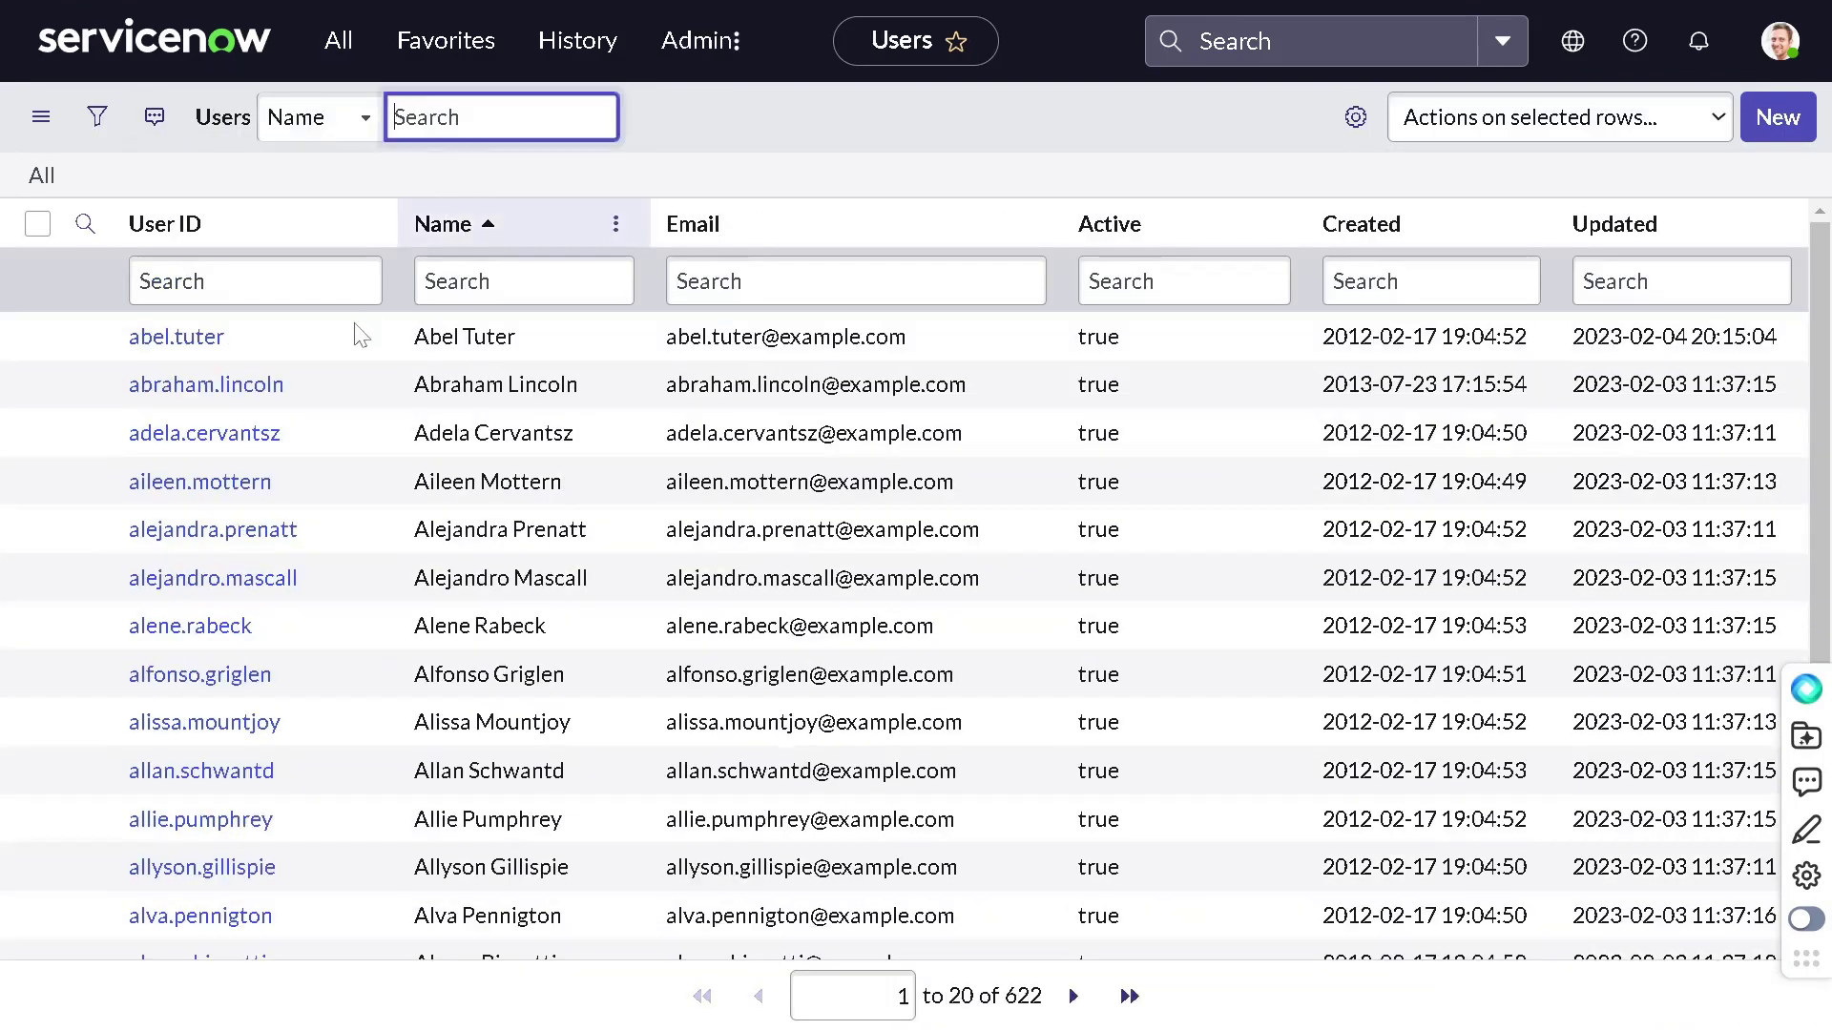
- Enter a new mobile phone number on the first user's record and save it
click(181, 339)
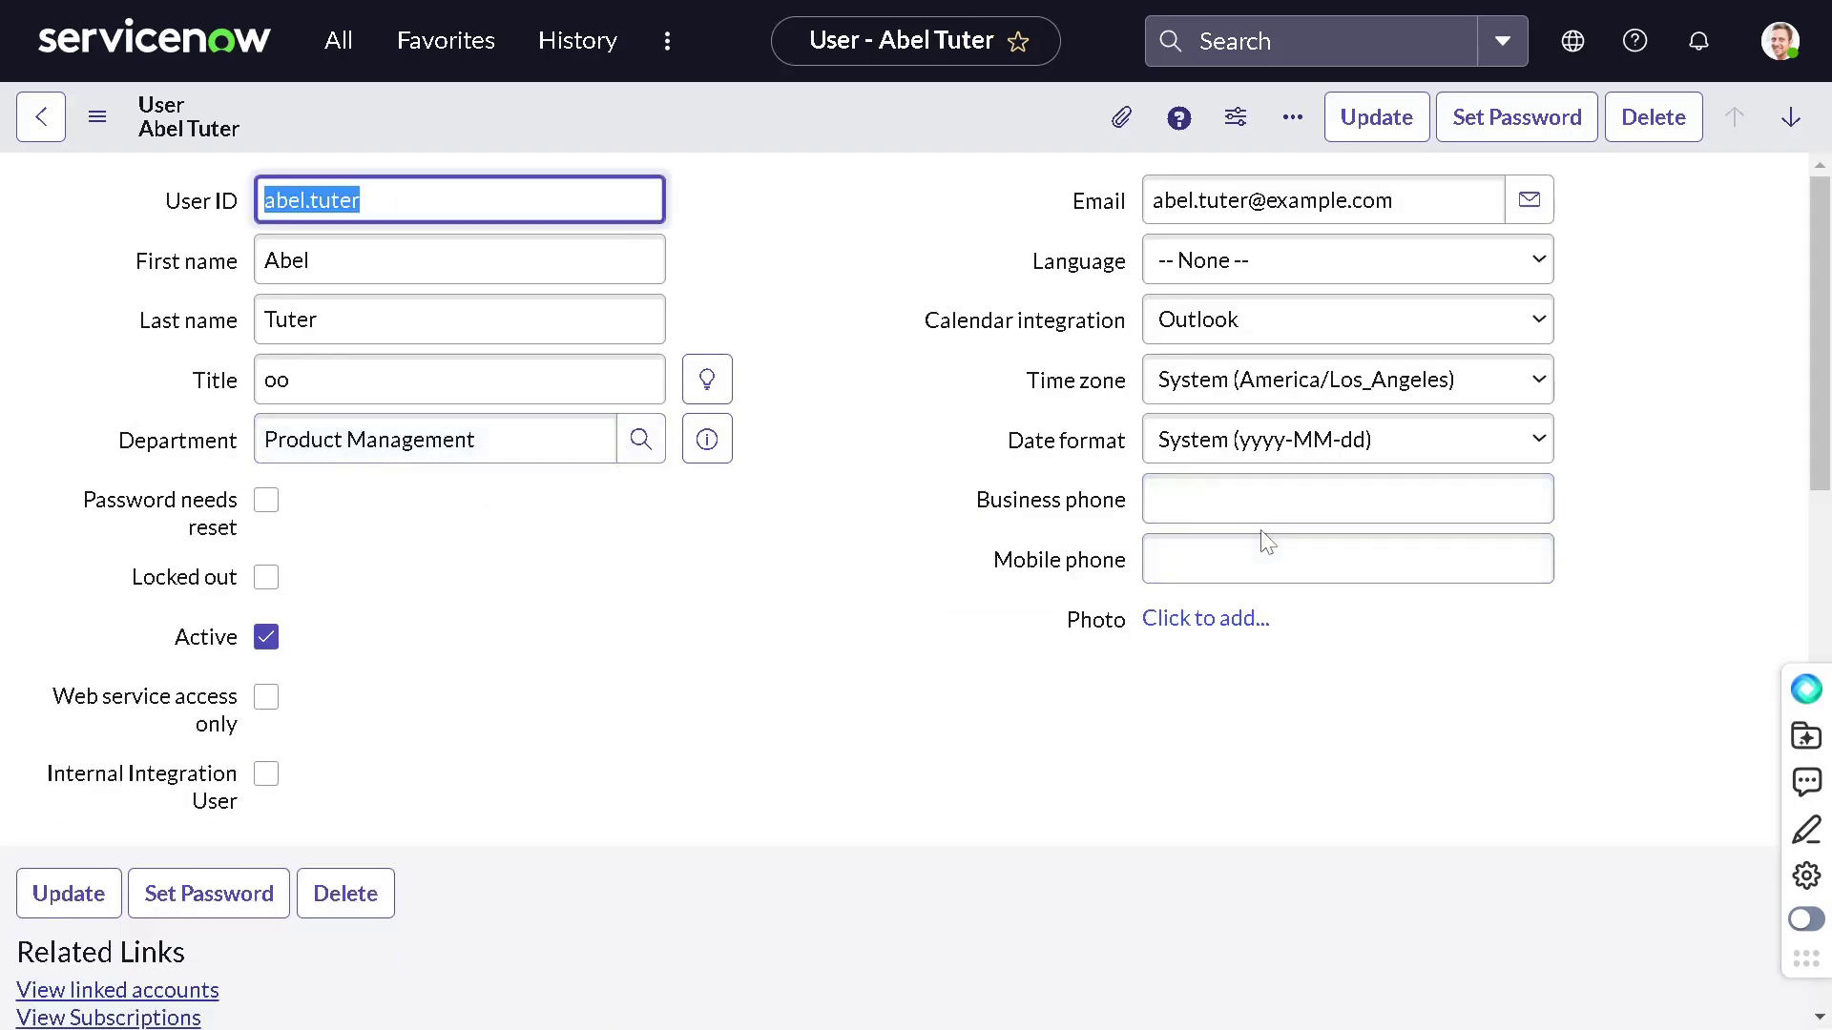
click(1347, 559)
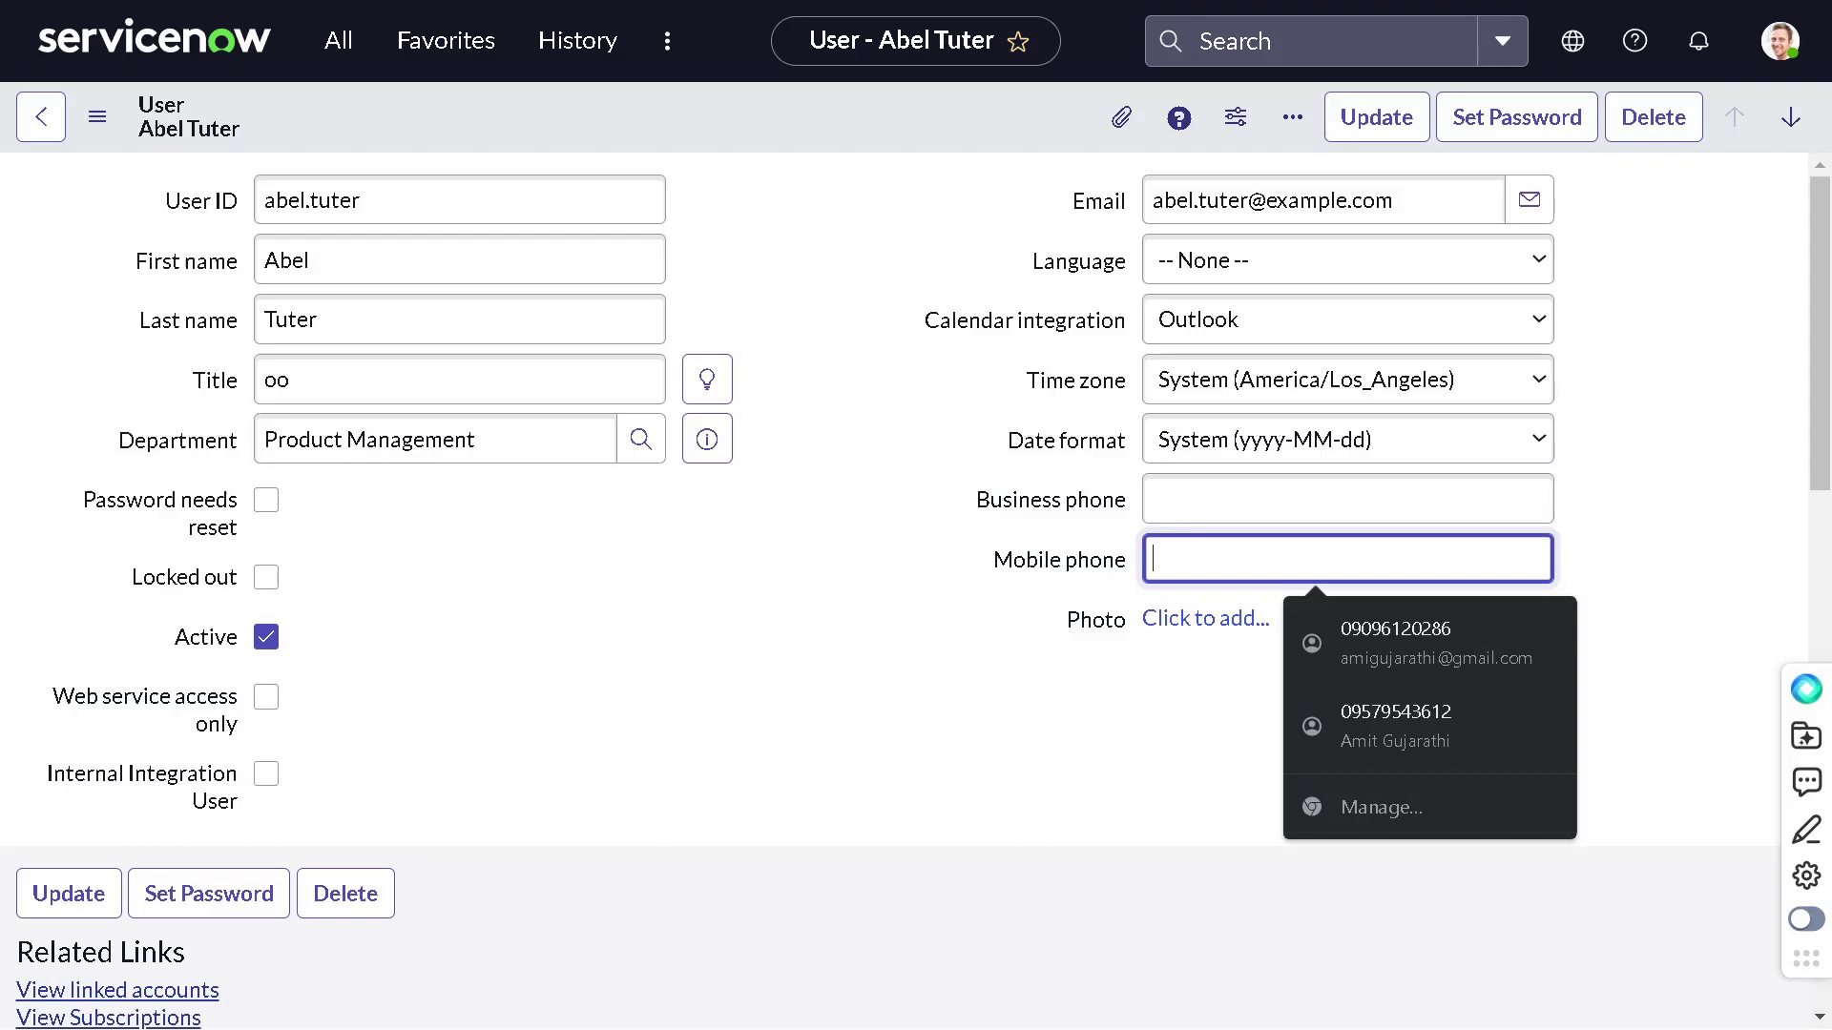
text(89+956)
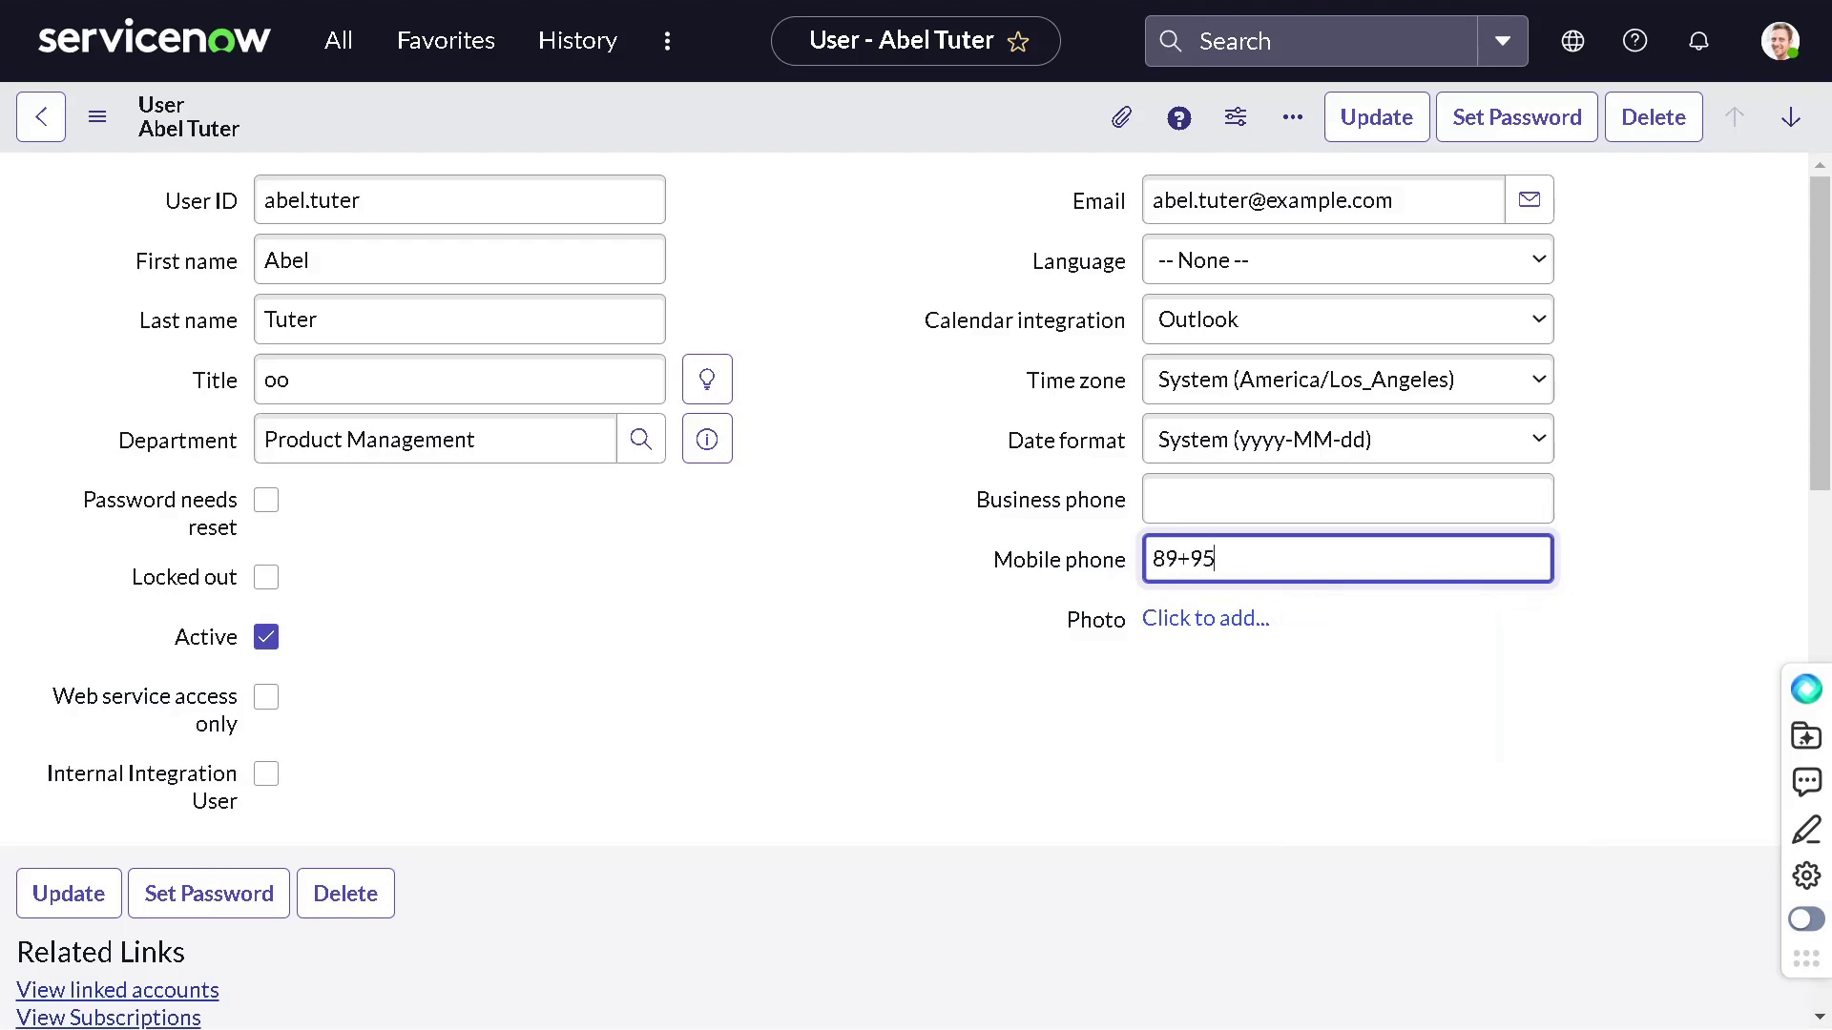
right_click(876, 153)
click(887, 167)
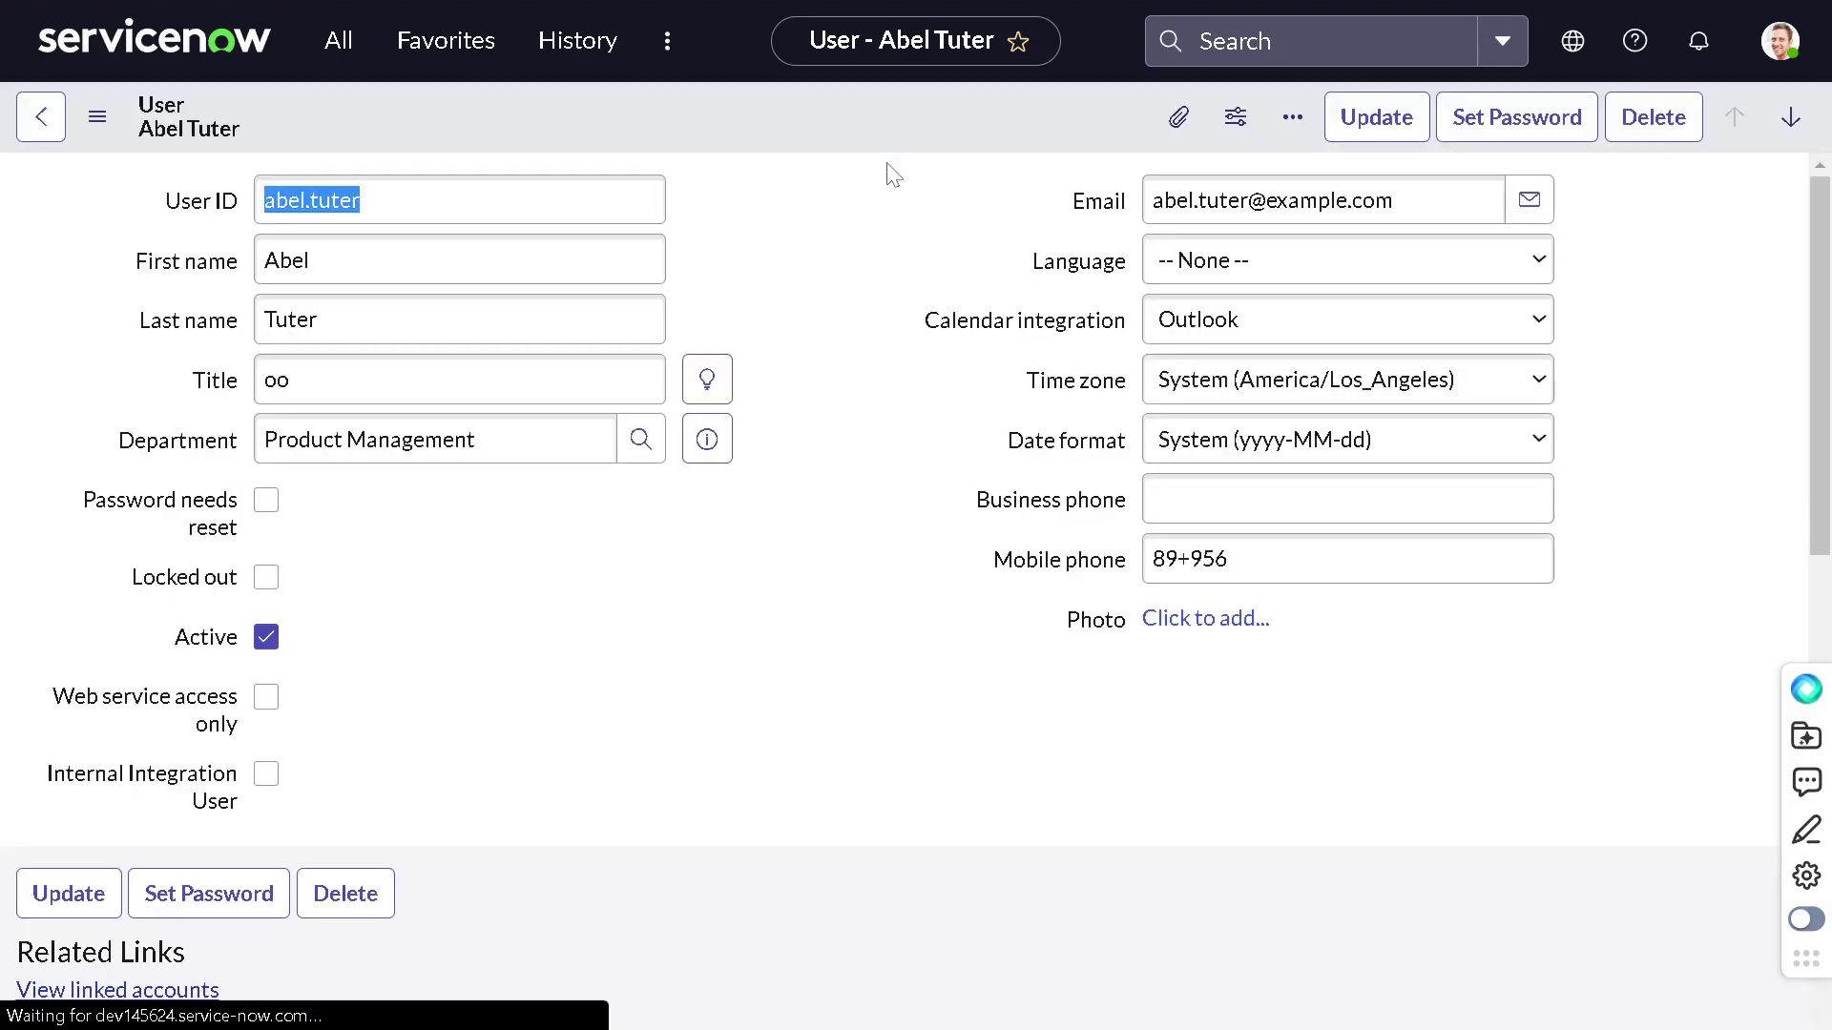
right_click(814, 124)
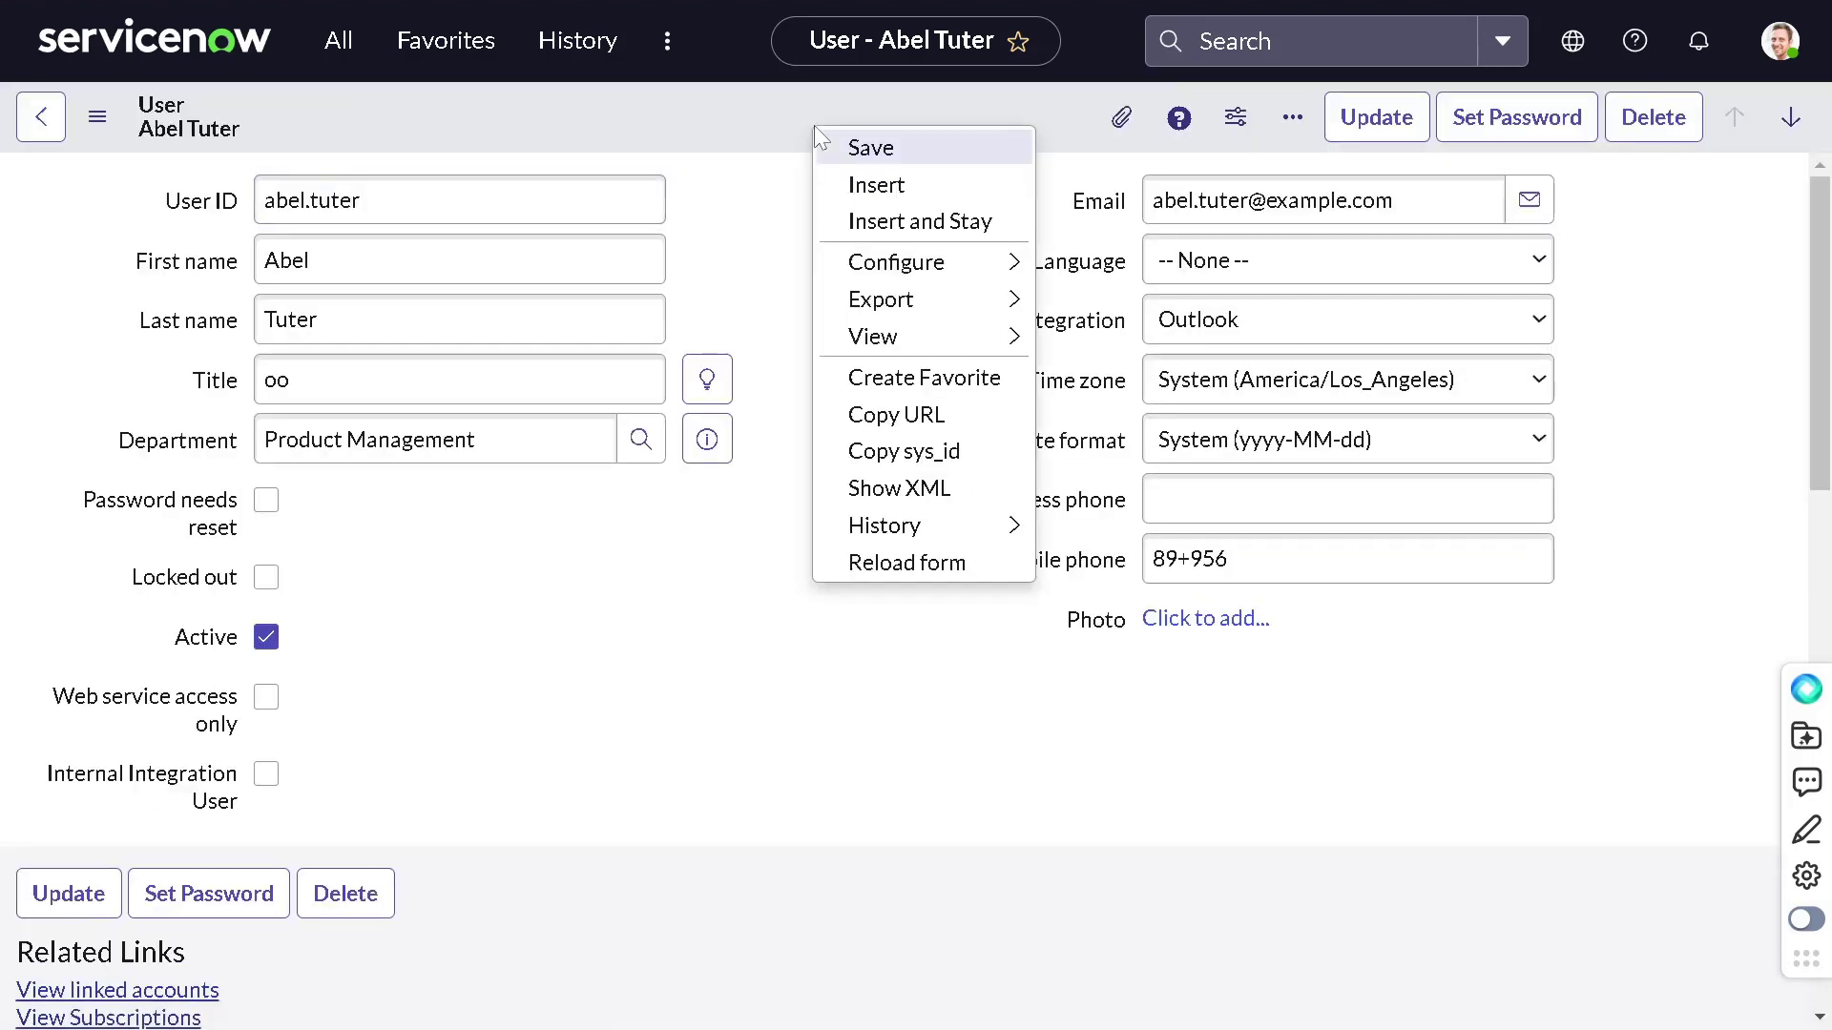
- View the user's history calendar: 9 updates, but field changes not shown since the table isn't audited
mouse_move(910, 541)
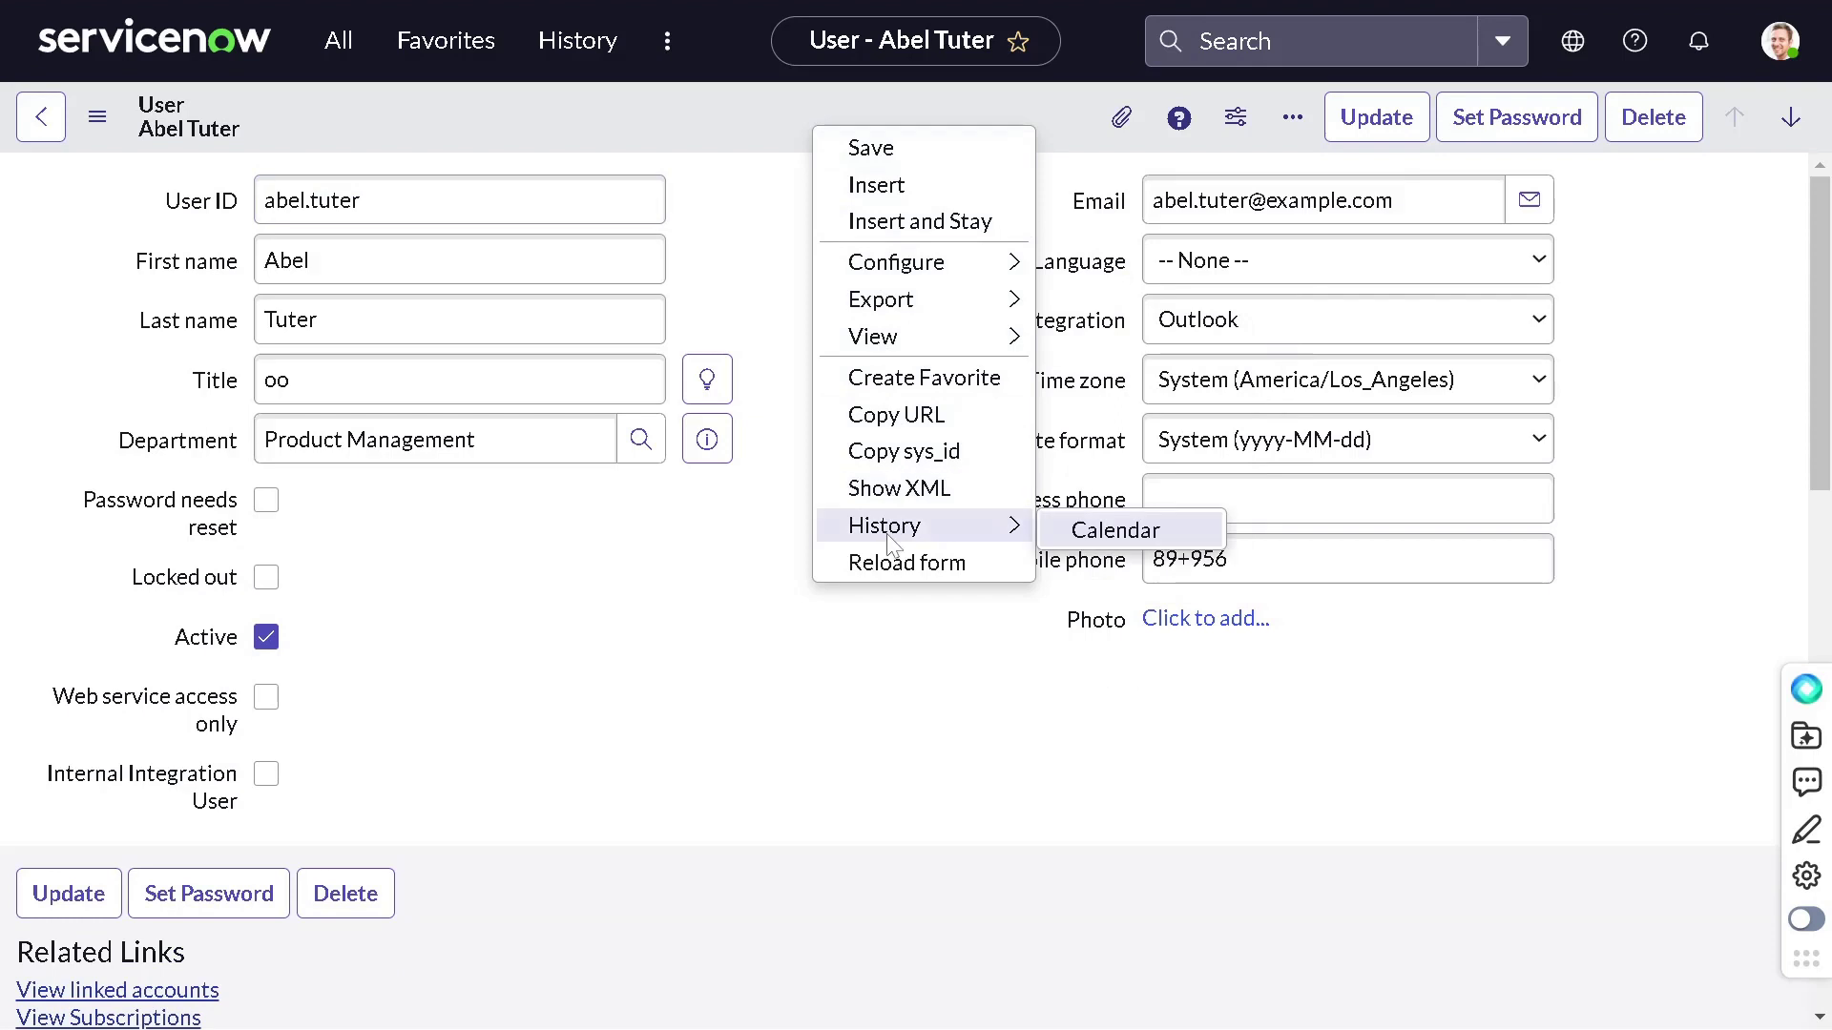
click(1087, 538)
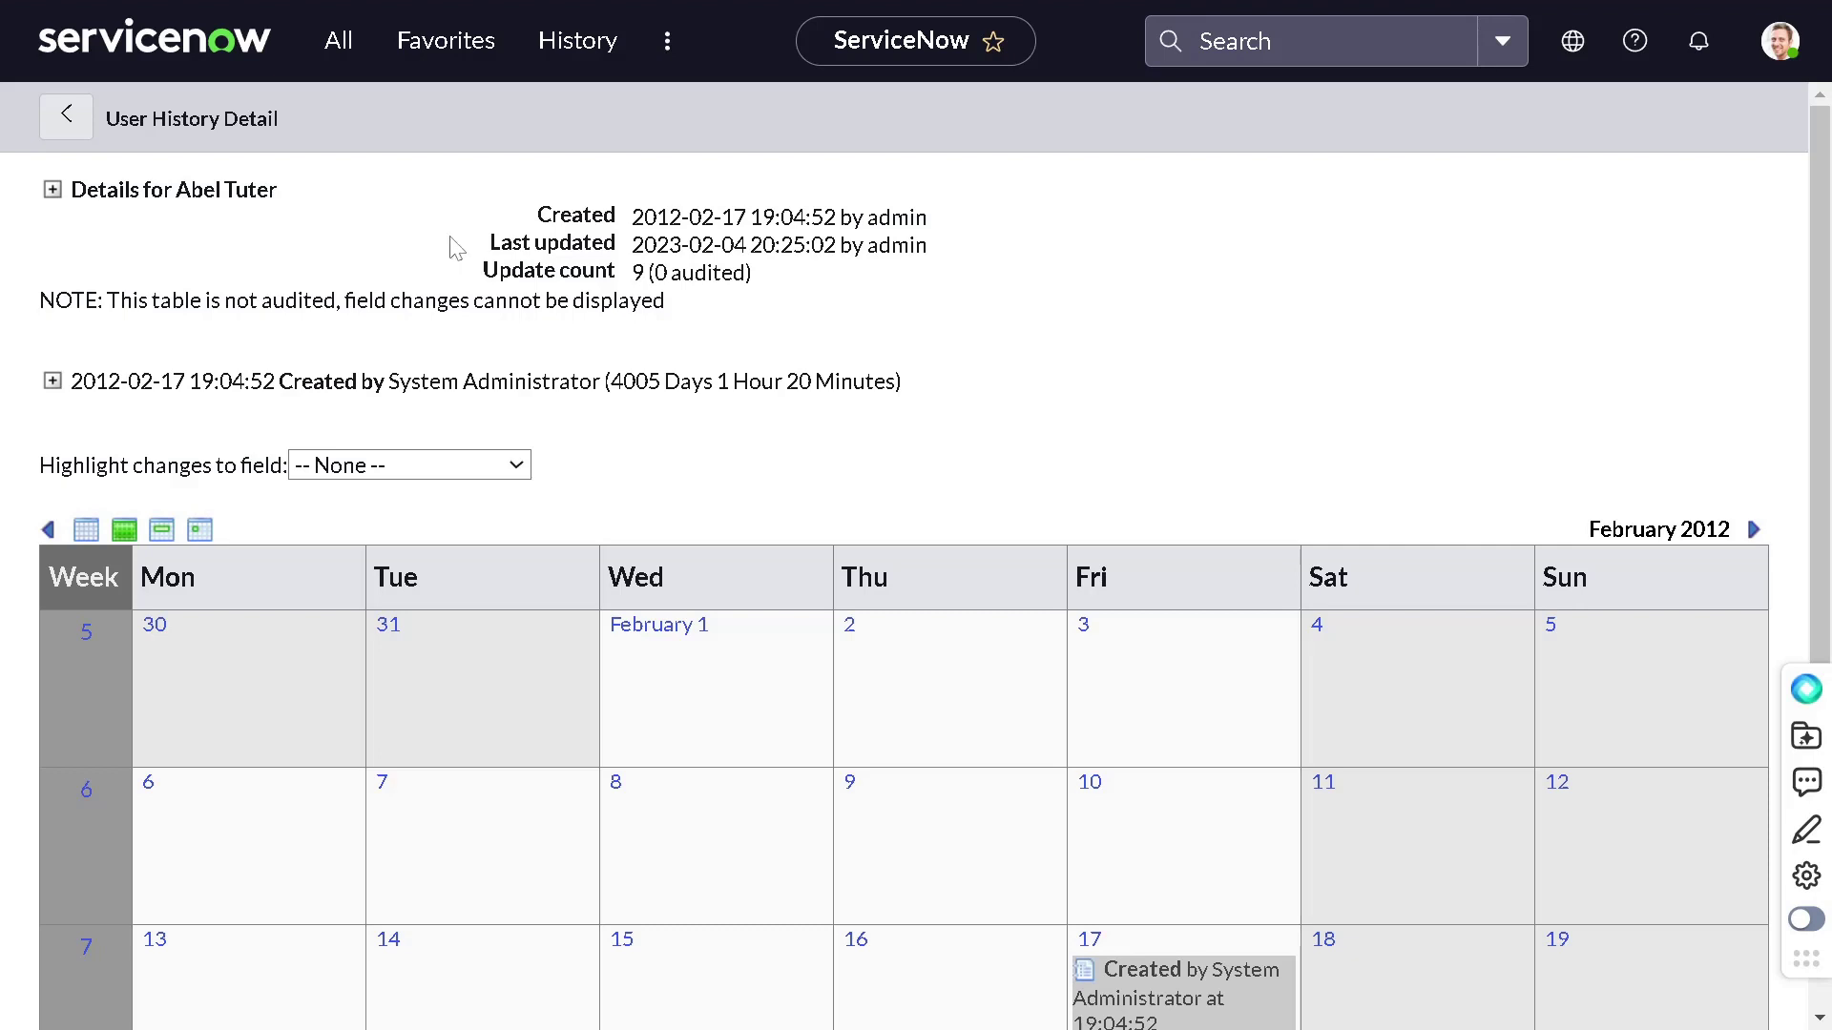
click(334, 55)
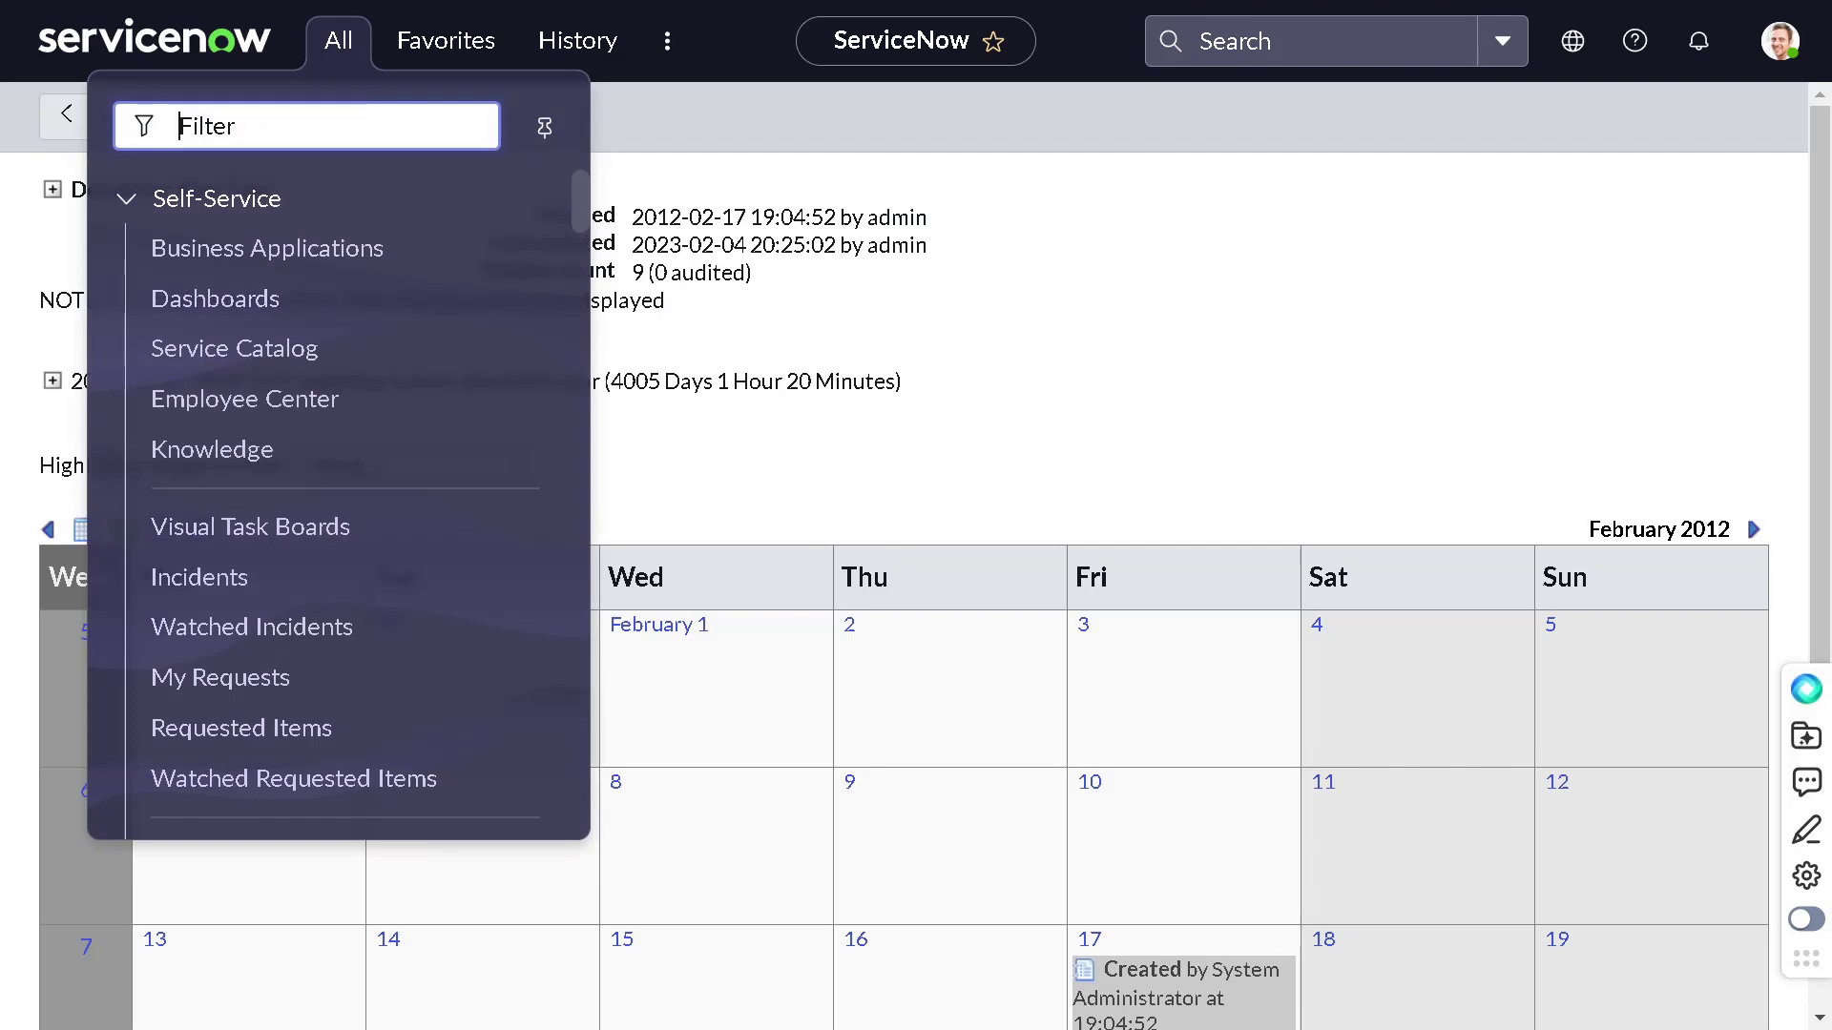
- Filter the navigator for dictionary and open System Definition > Dictionary
text(diction)
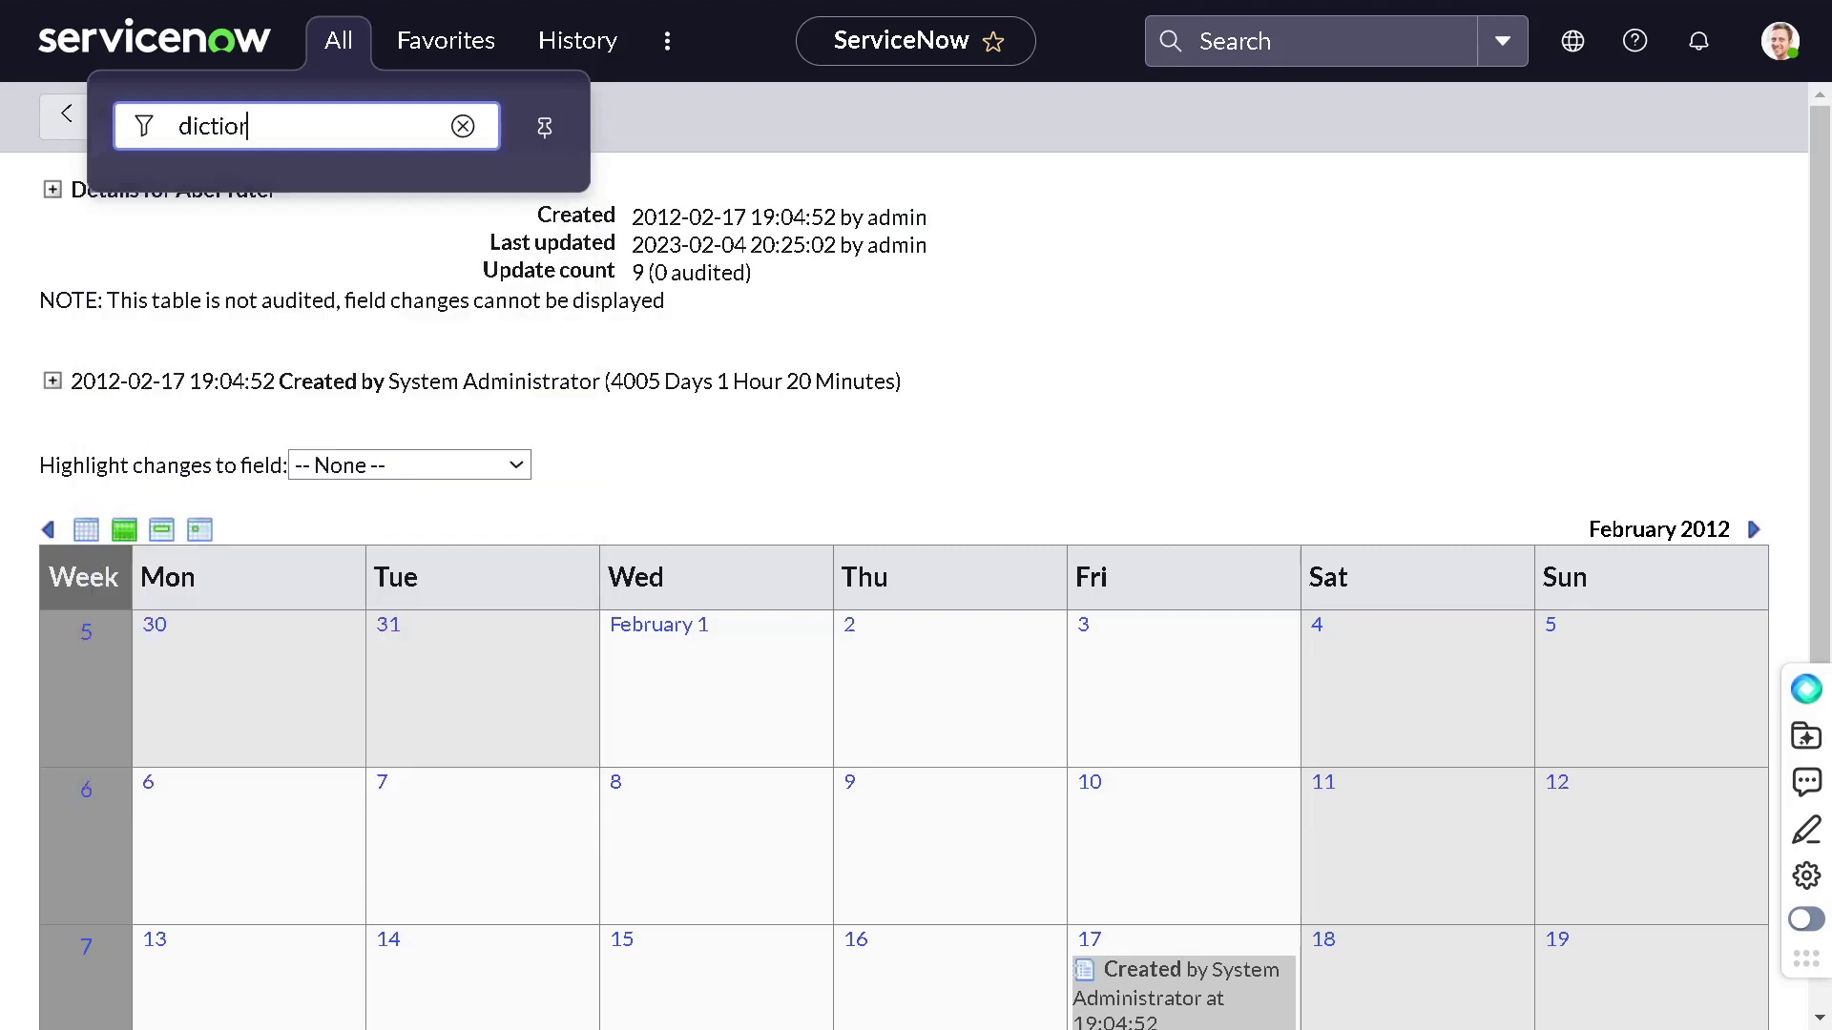
key(BackSpace)
text(na)
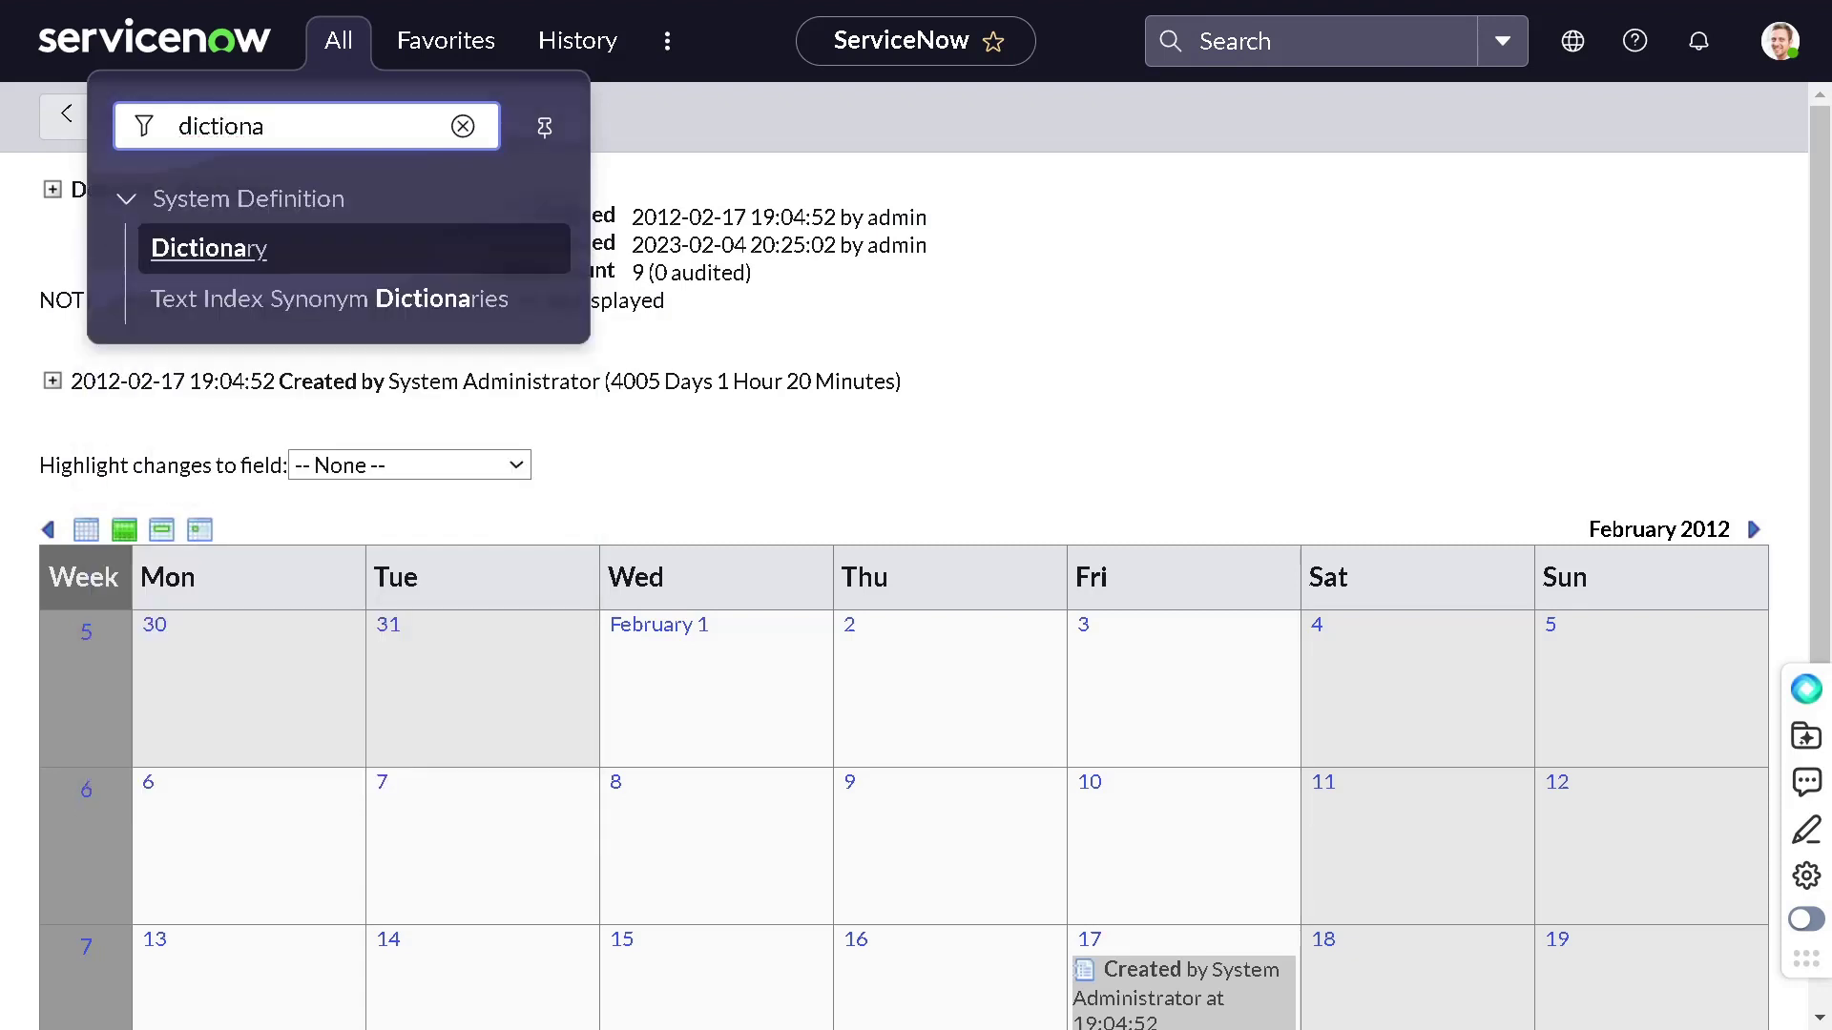
click(320, 267)
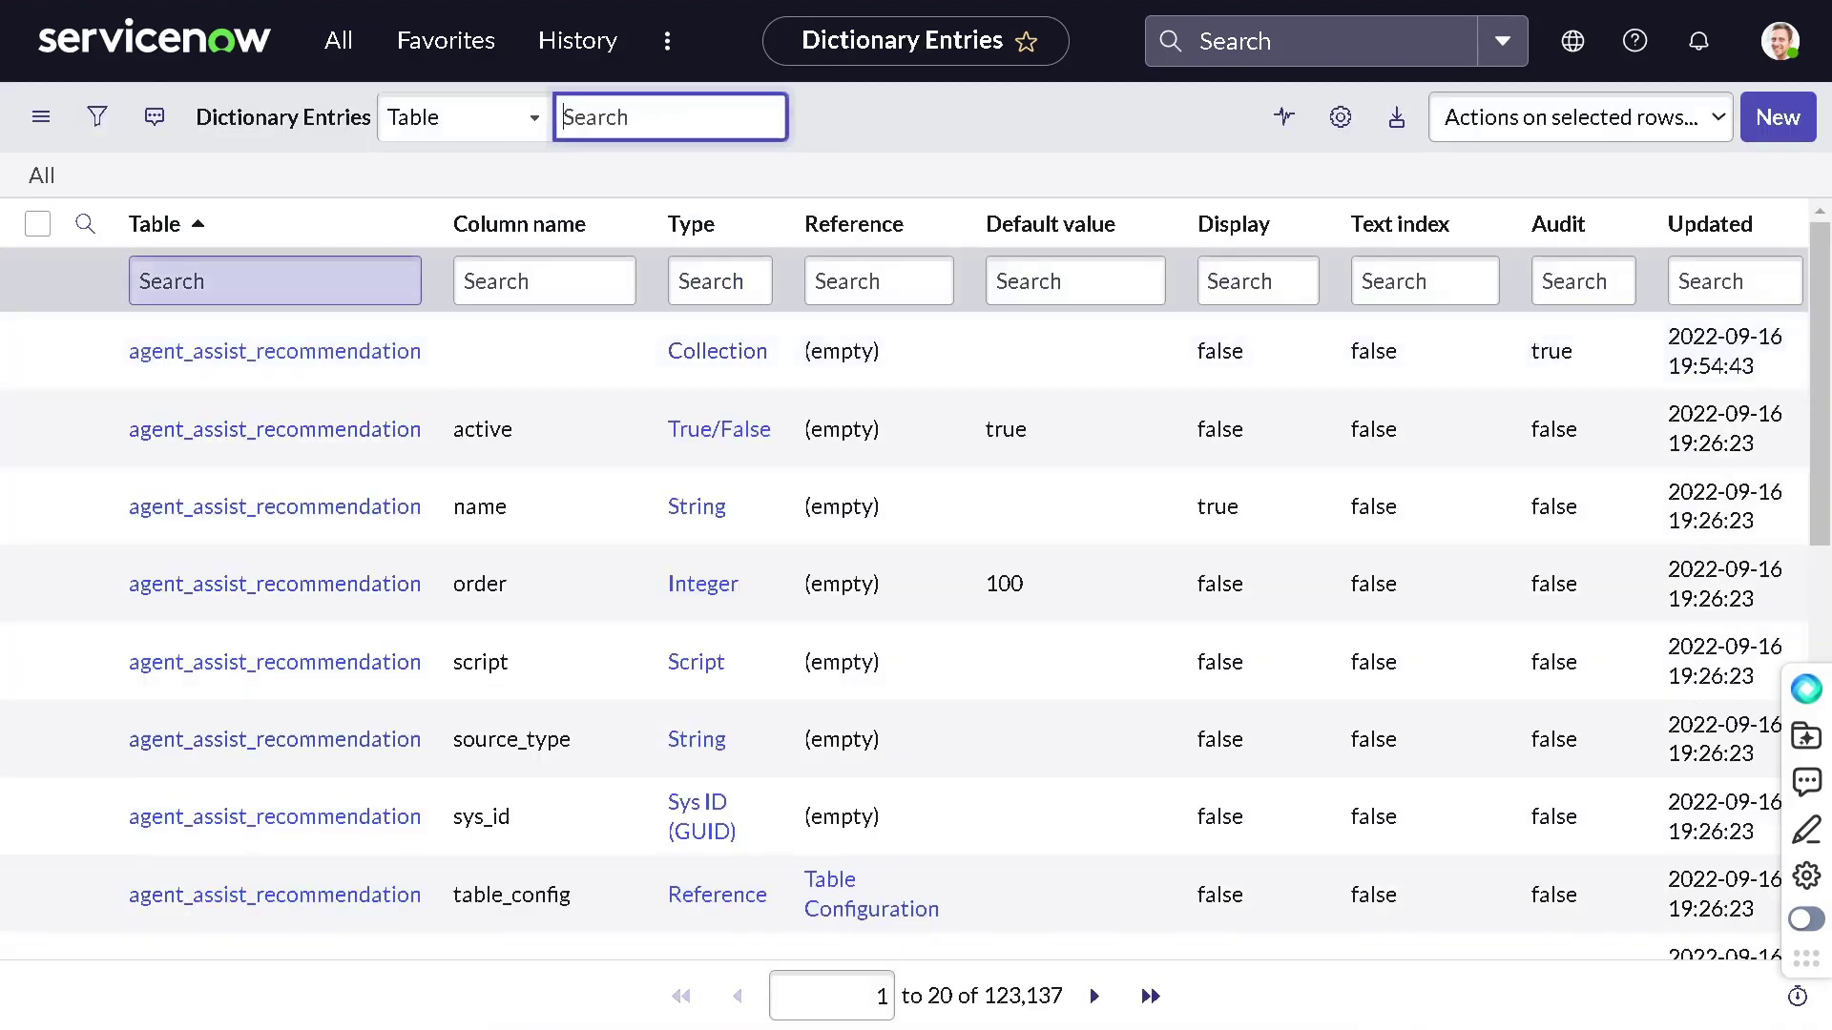
- Filter Dictionary Entries to Table starts with sys_user and Type starts with collection
click(275, 280)
text(s)
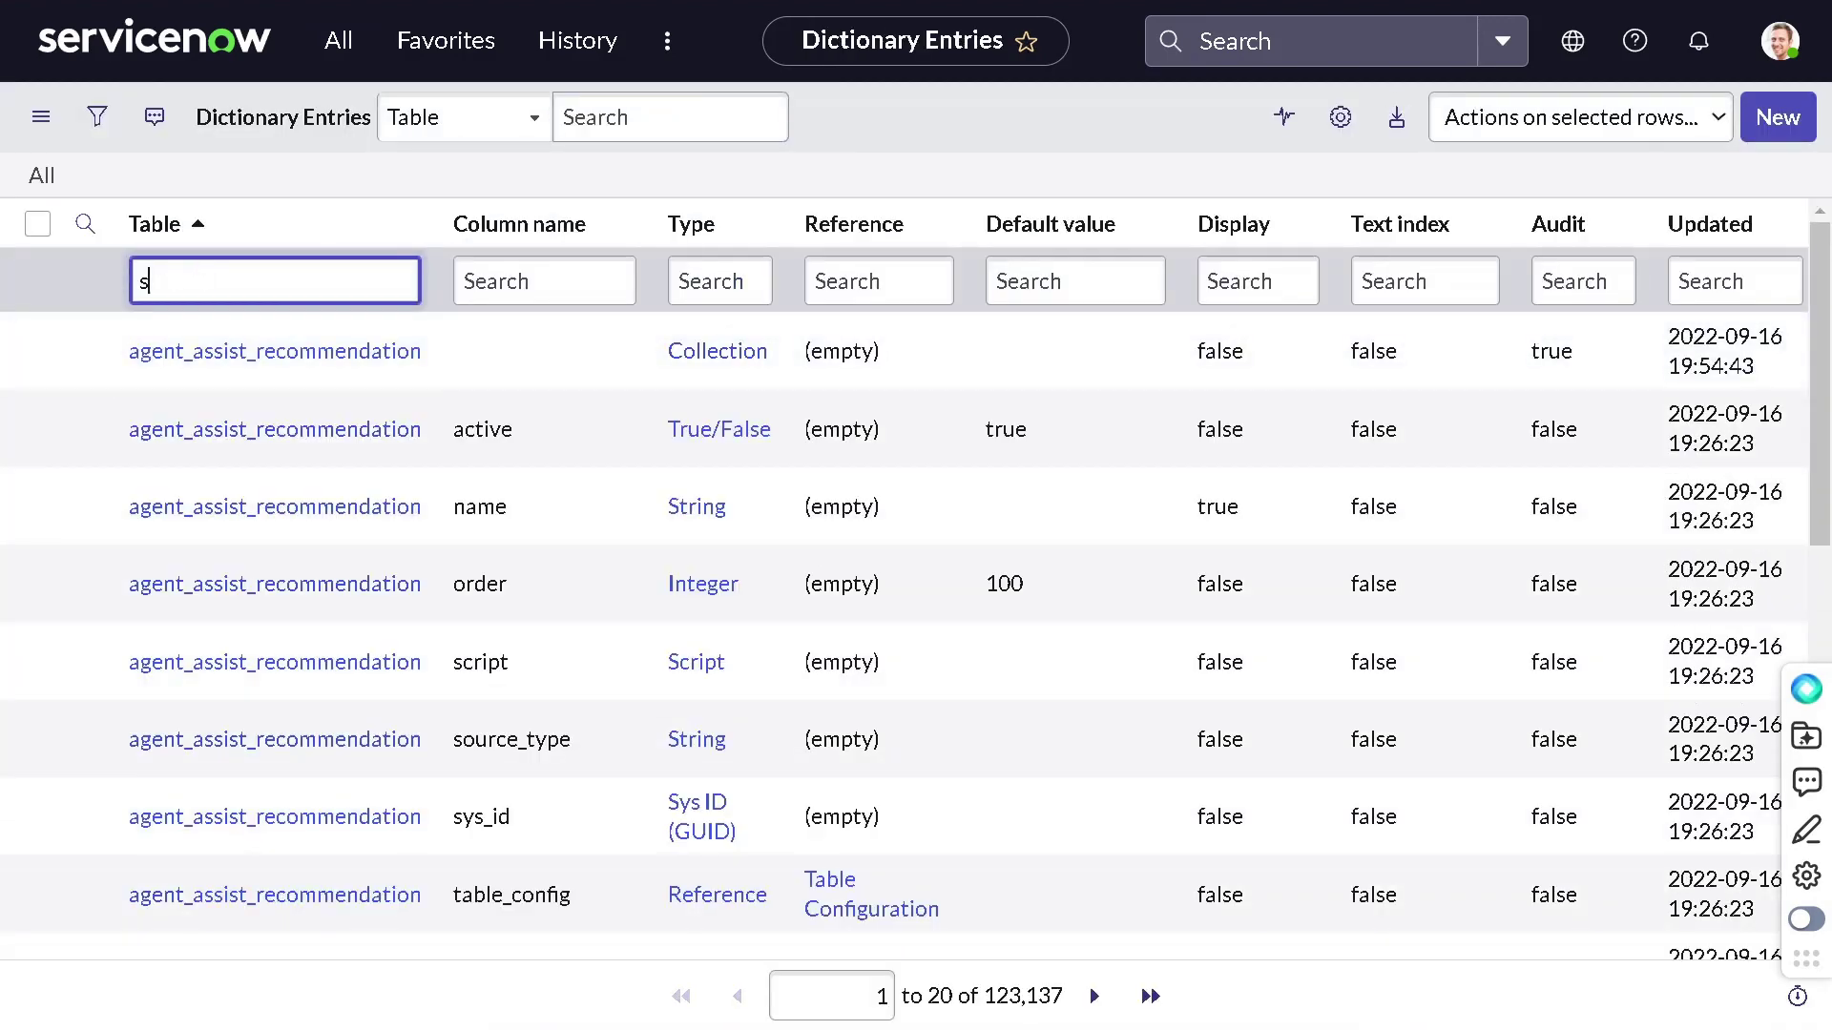
text(ys_user)
key(Return)
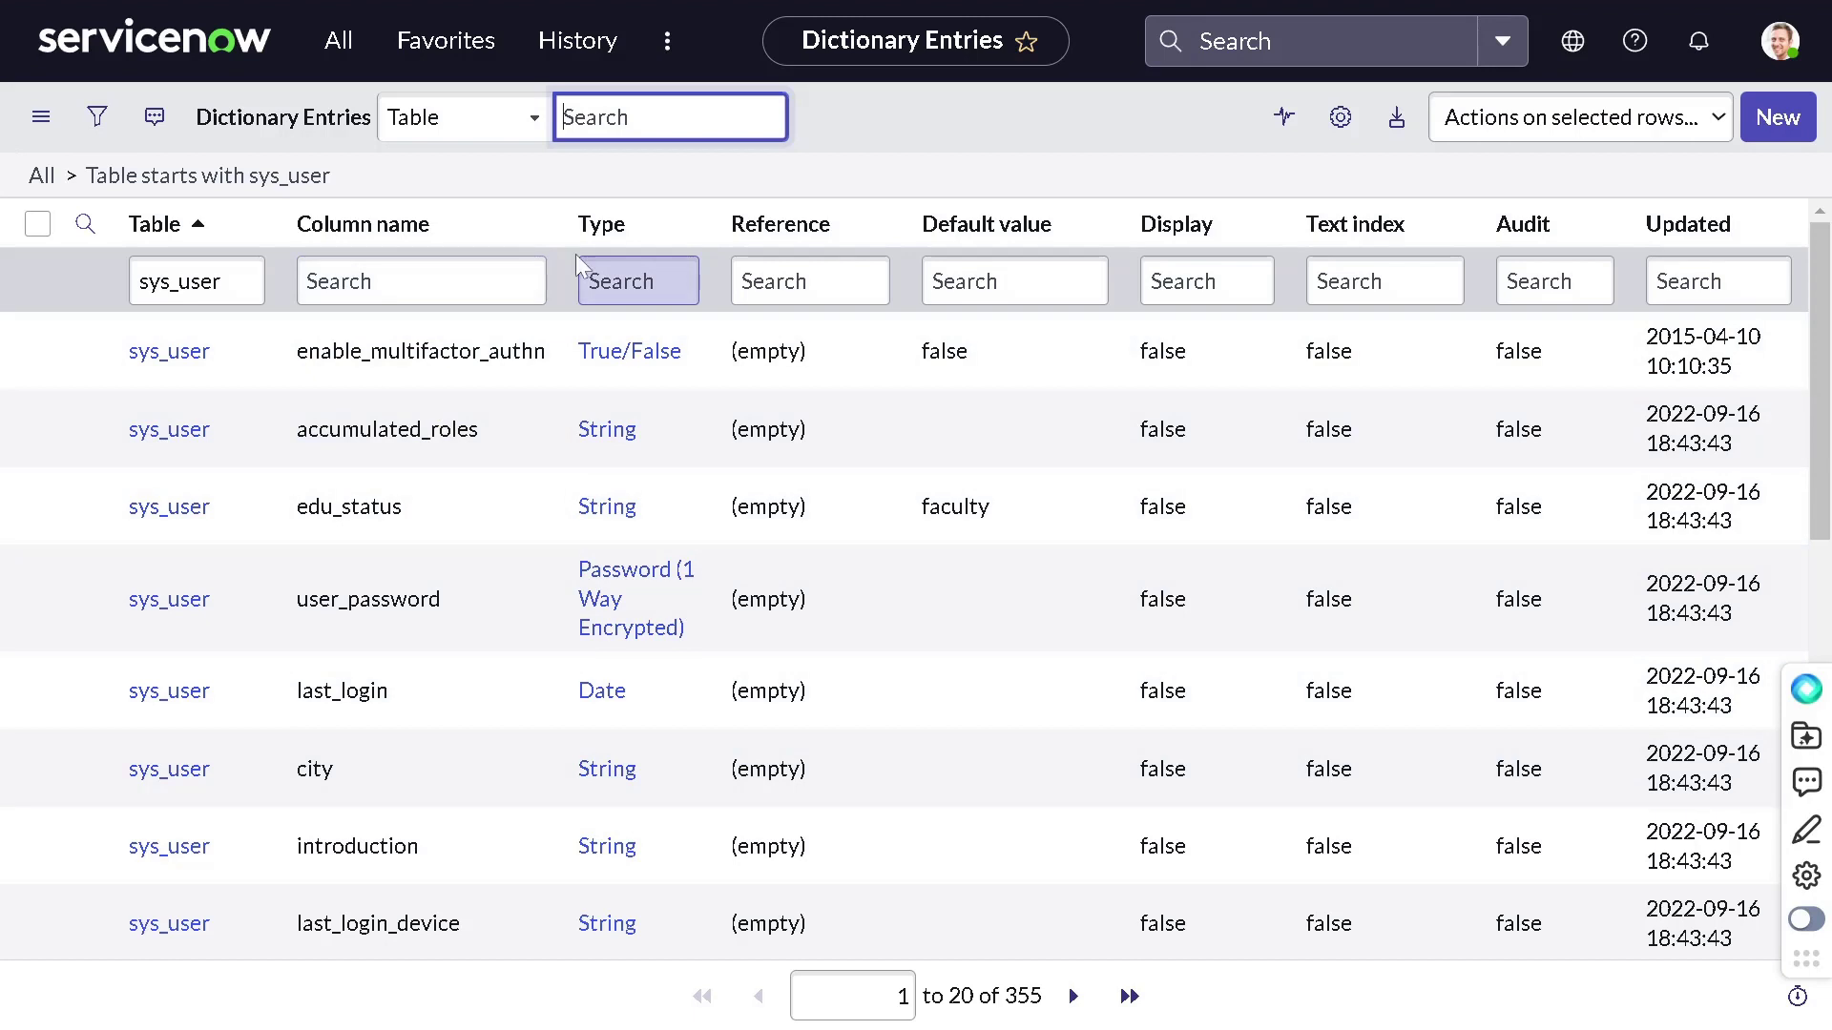
click(630, 281)
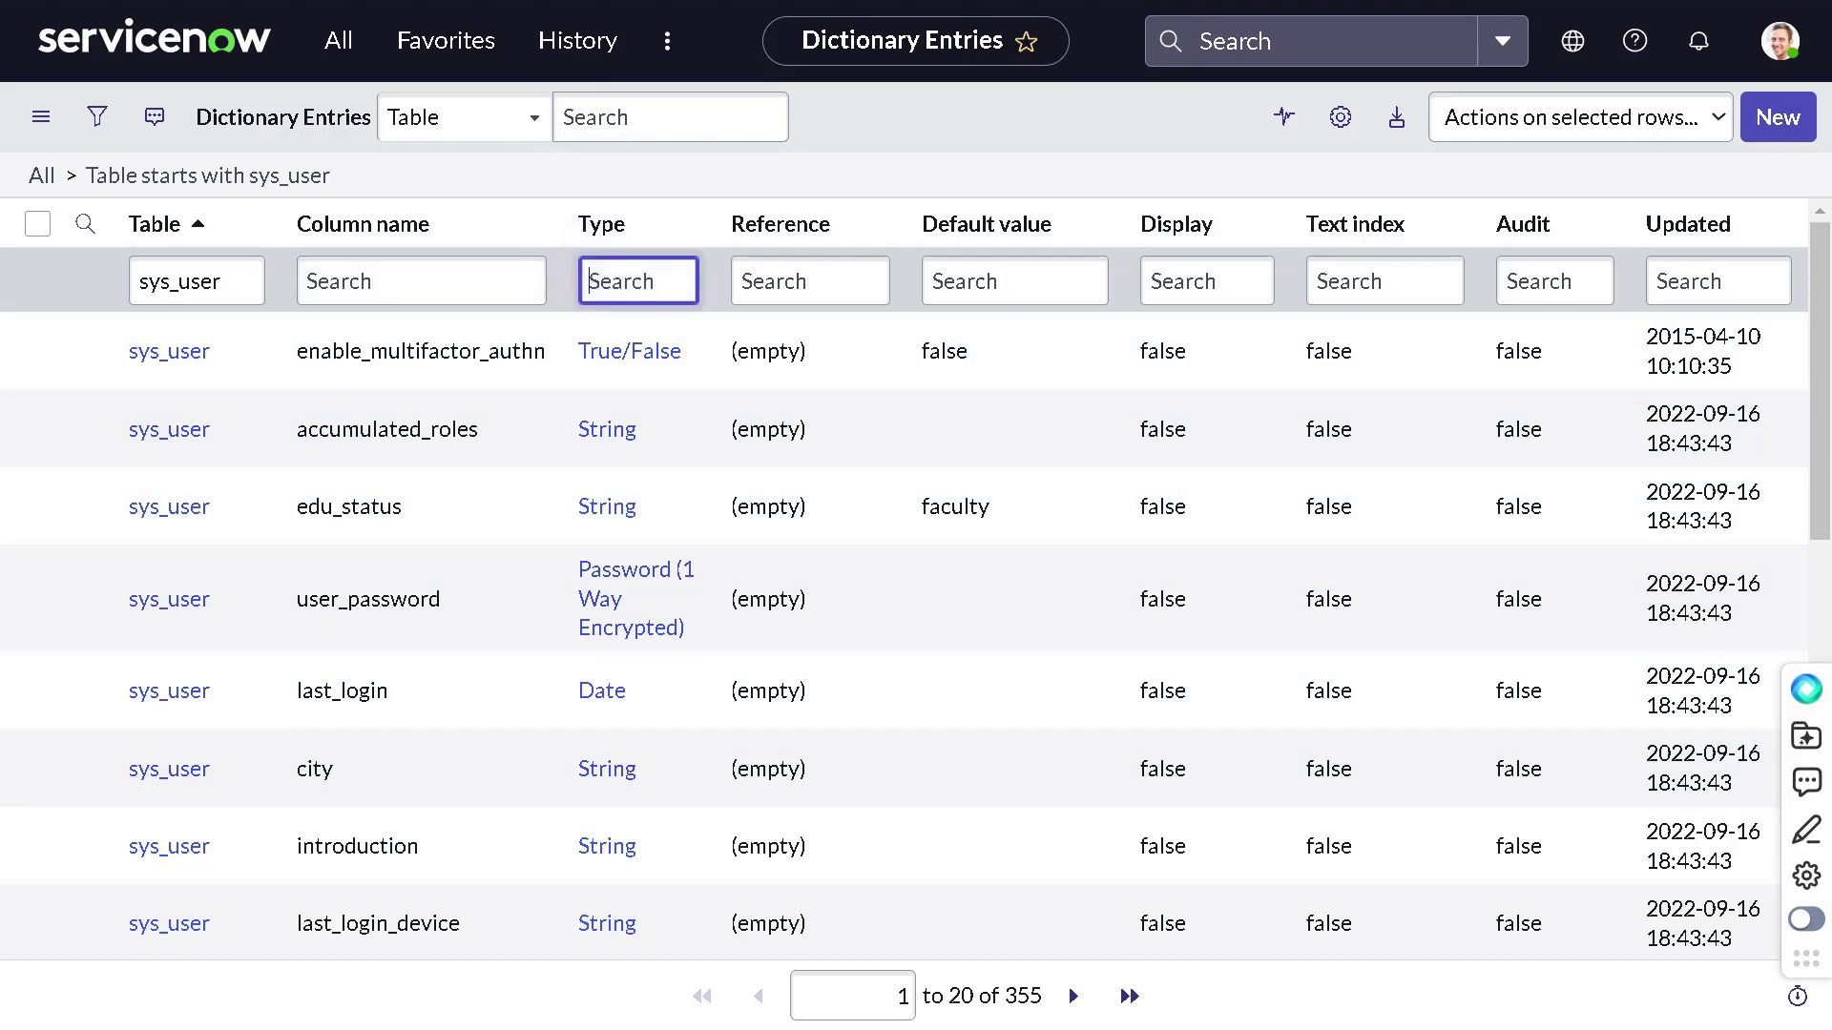
text(collection)
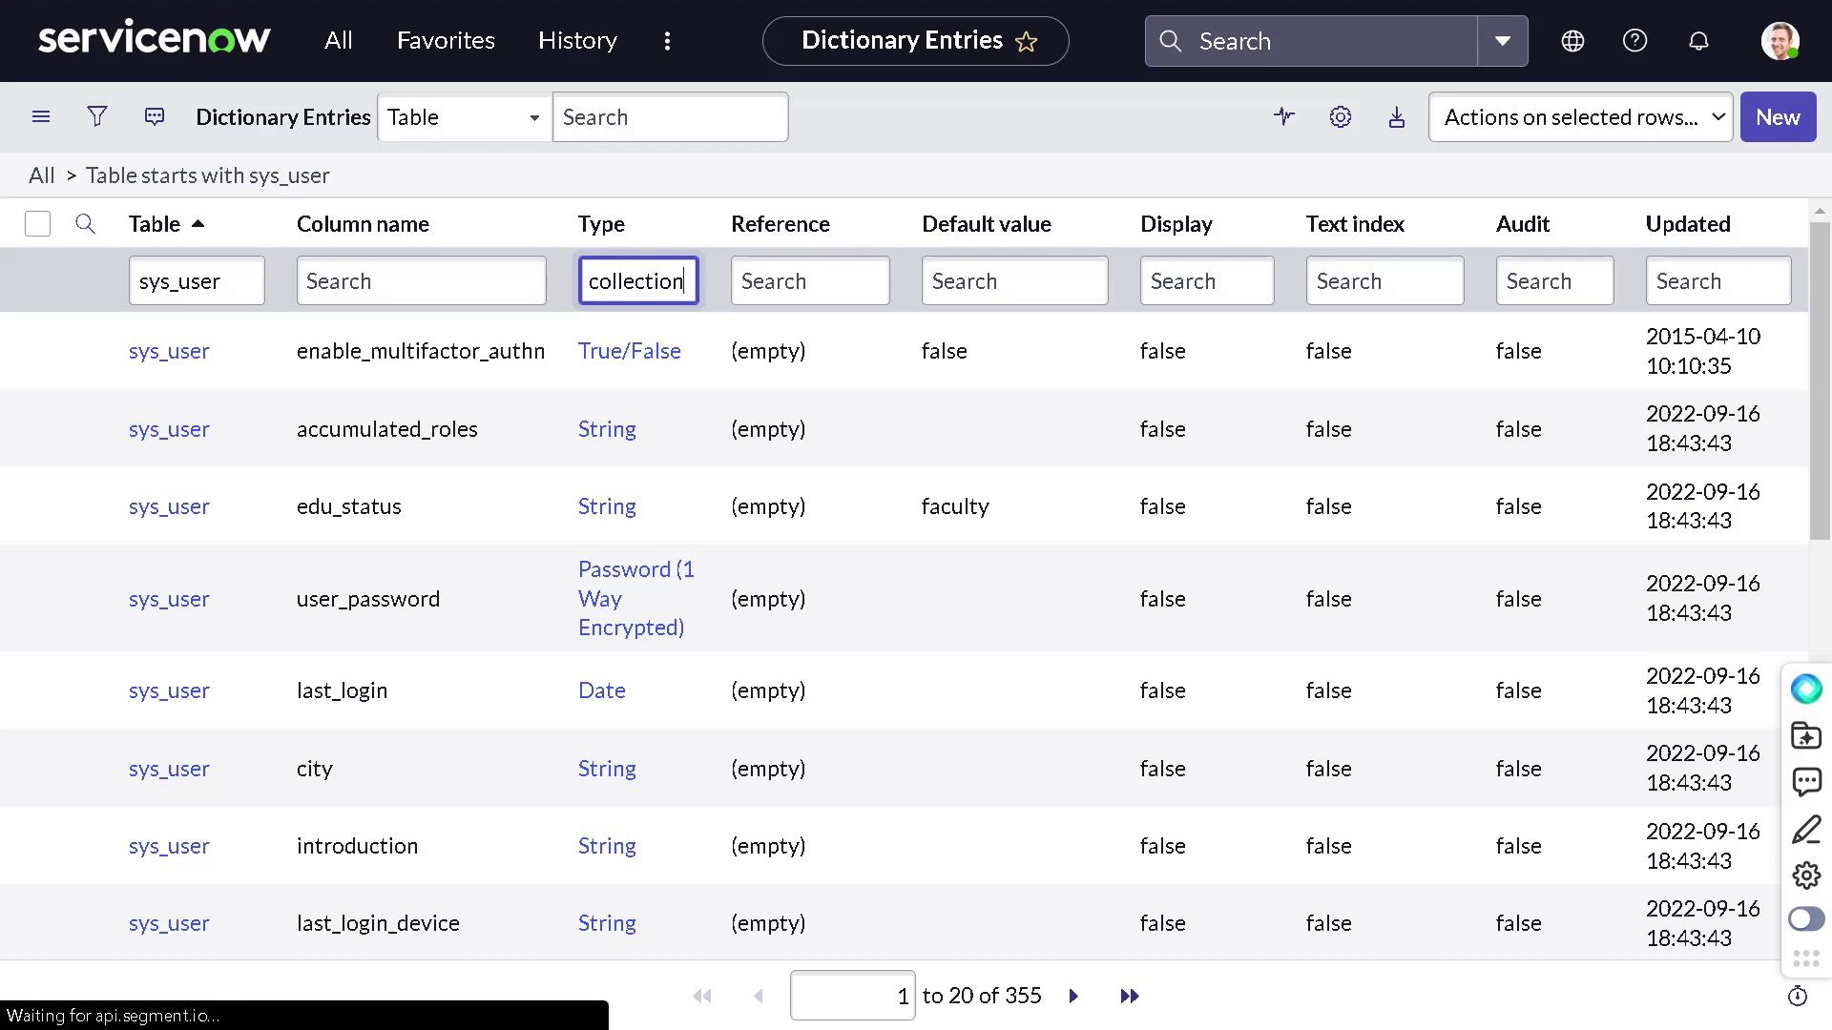
key(Return)
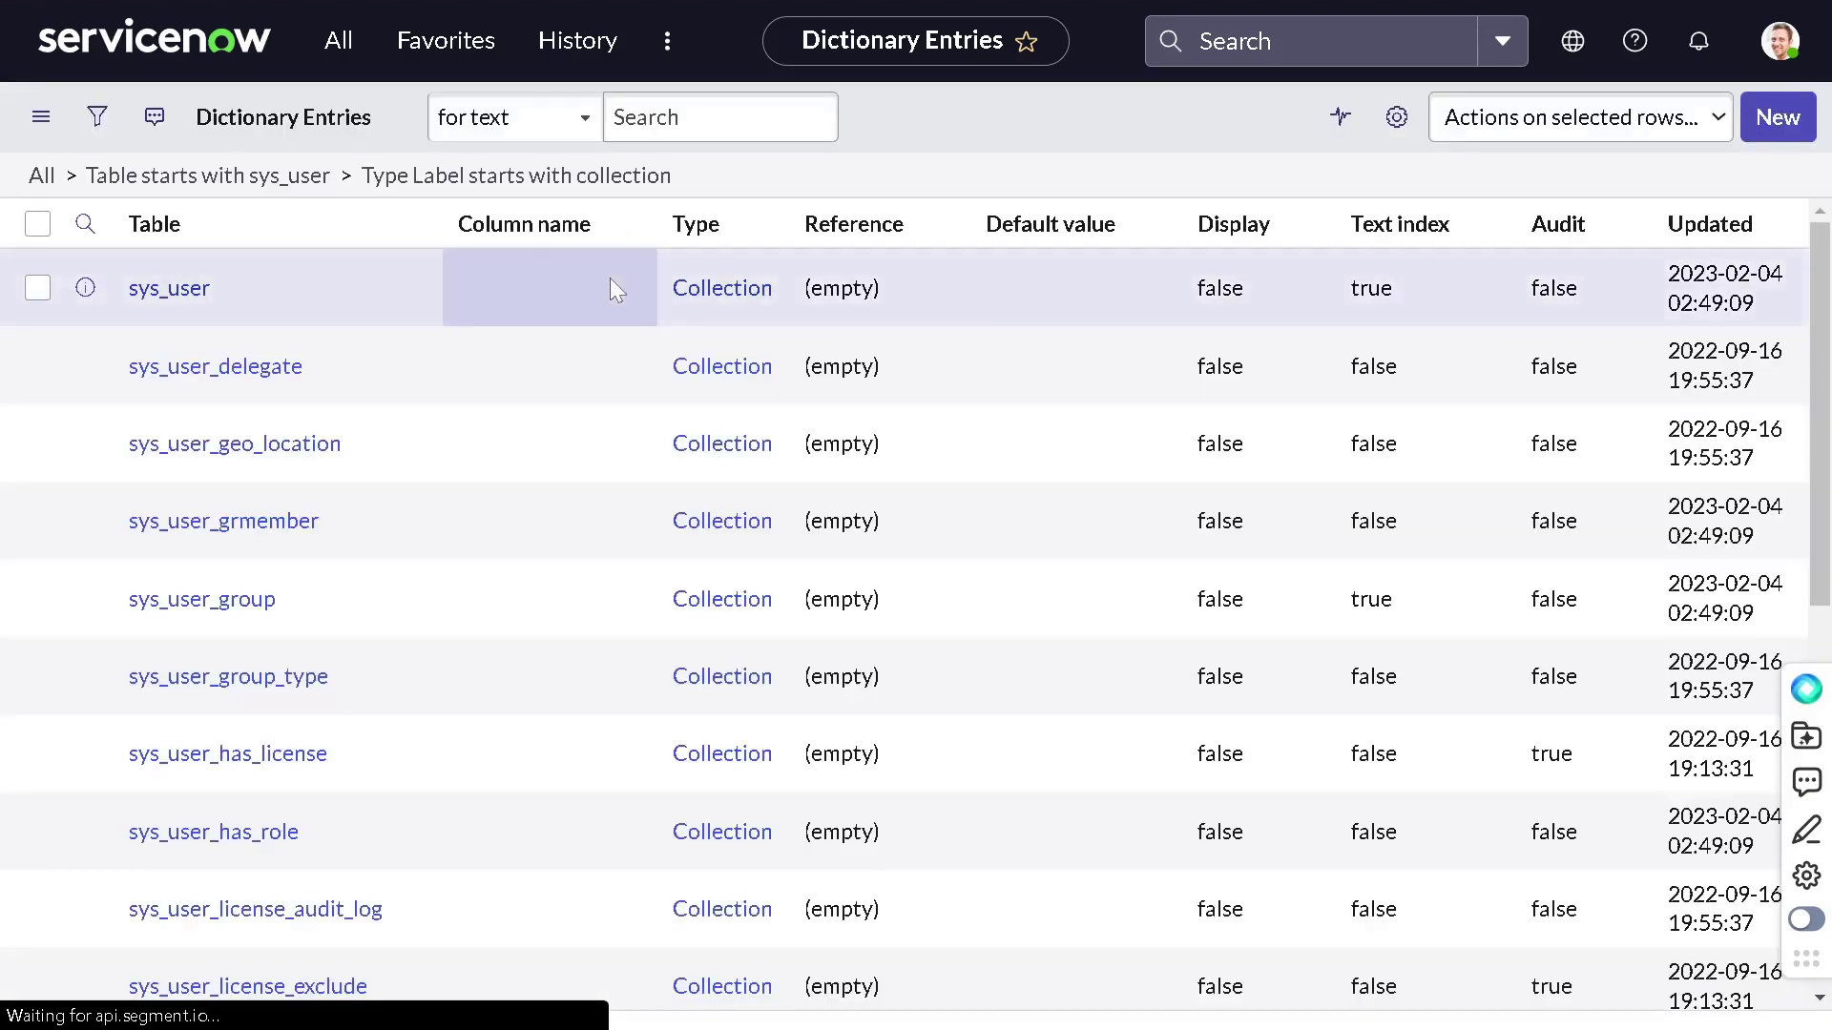
- Highlight the sys_user table name and Collection type of the resulting entry
drag(267, 364, 84, 374)
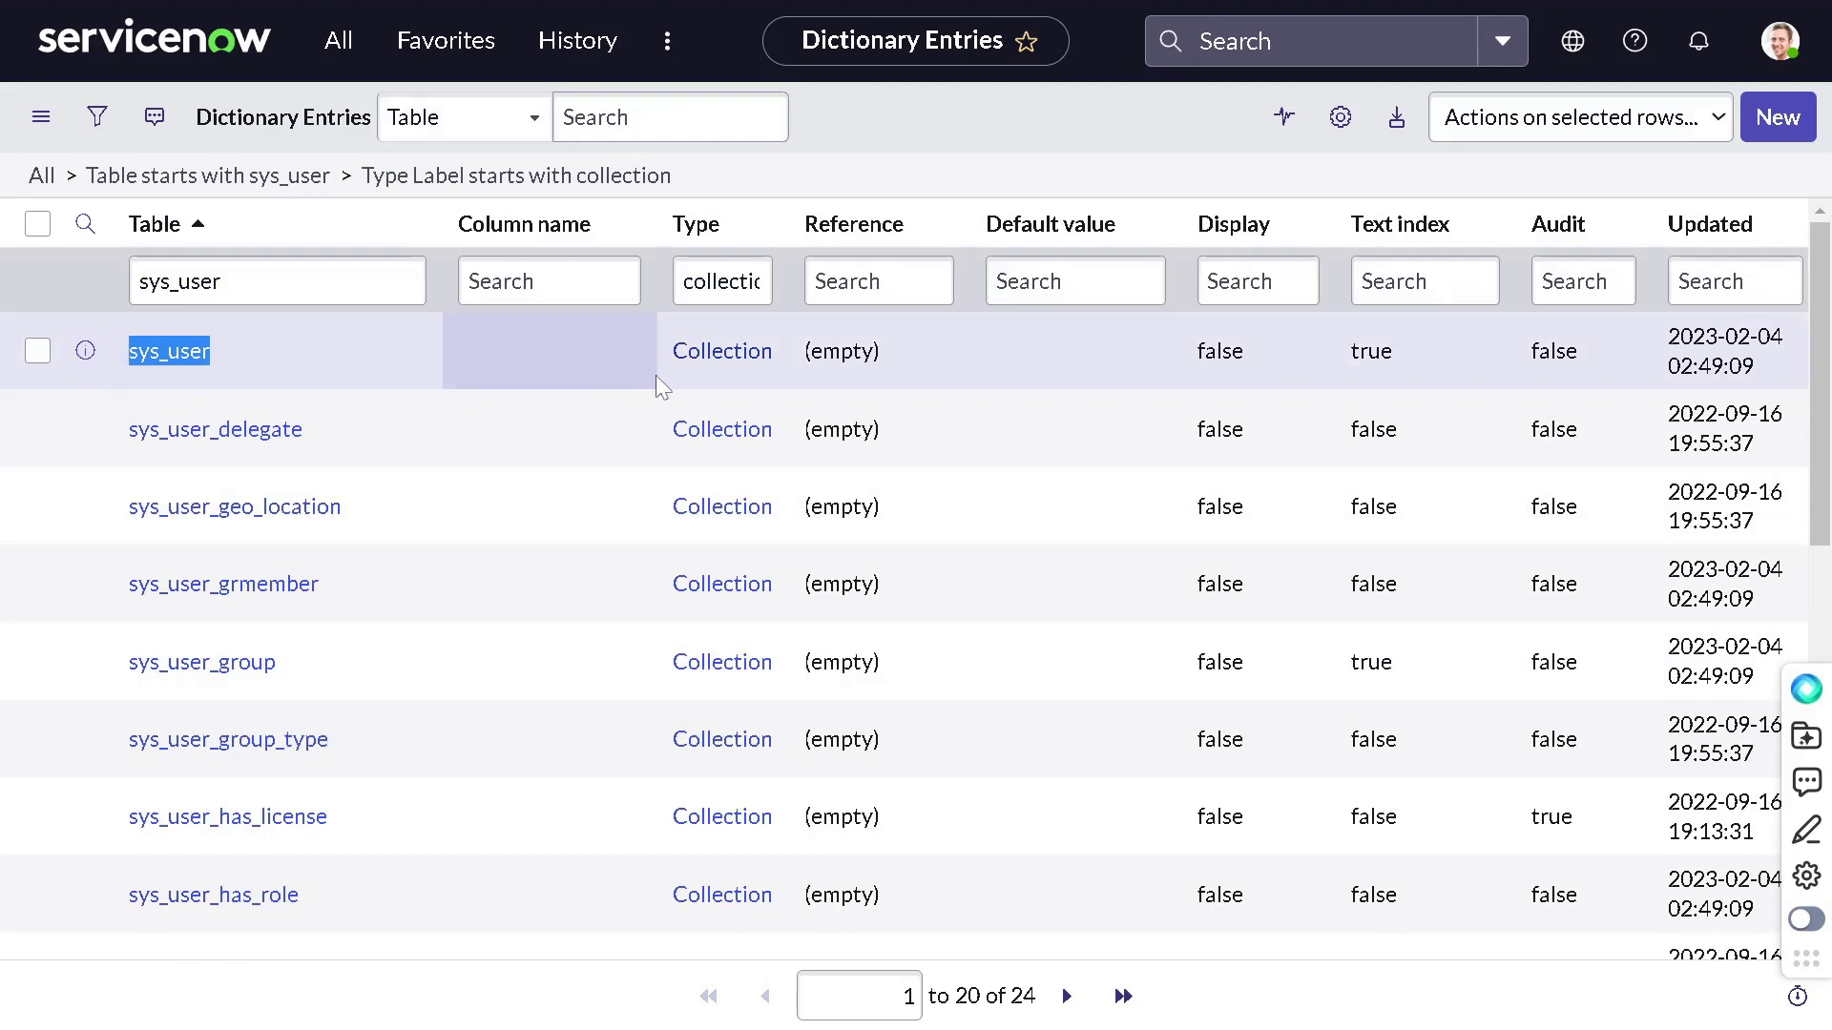
drag(667, 374, 775, 355)
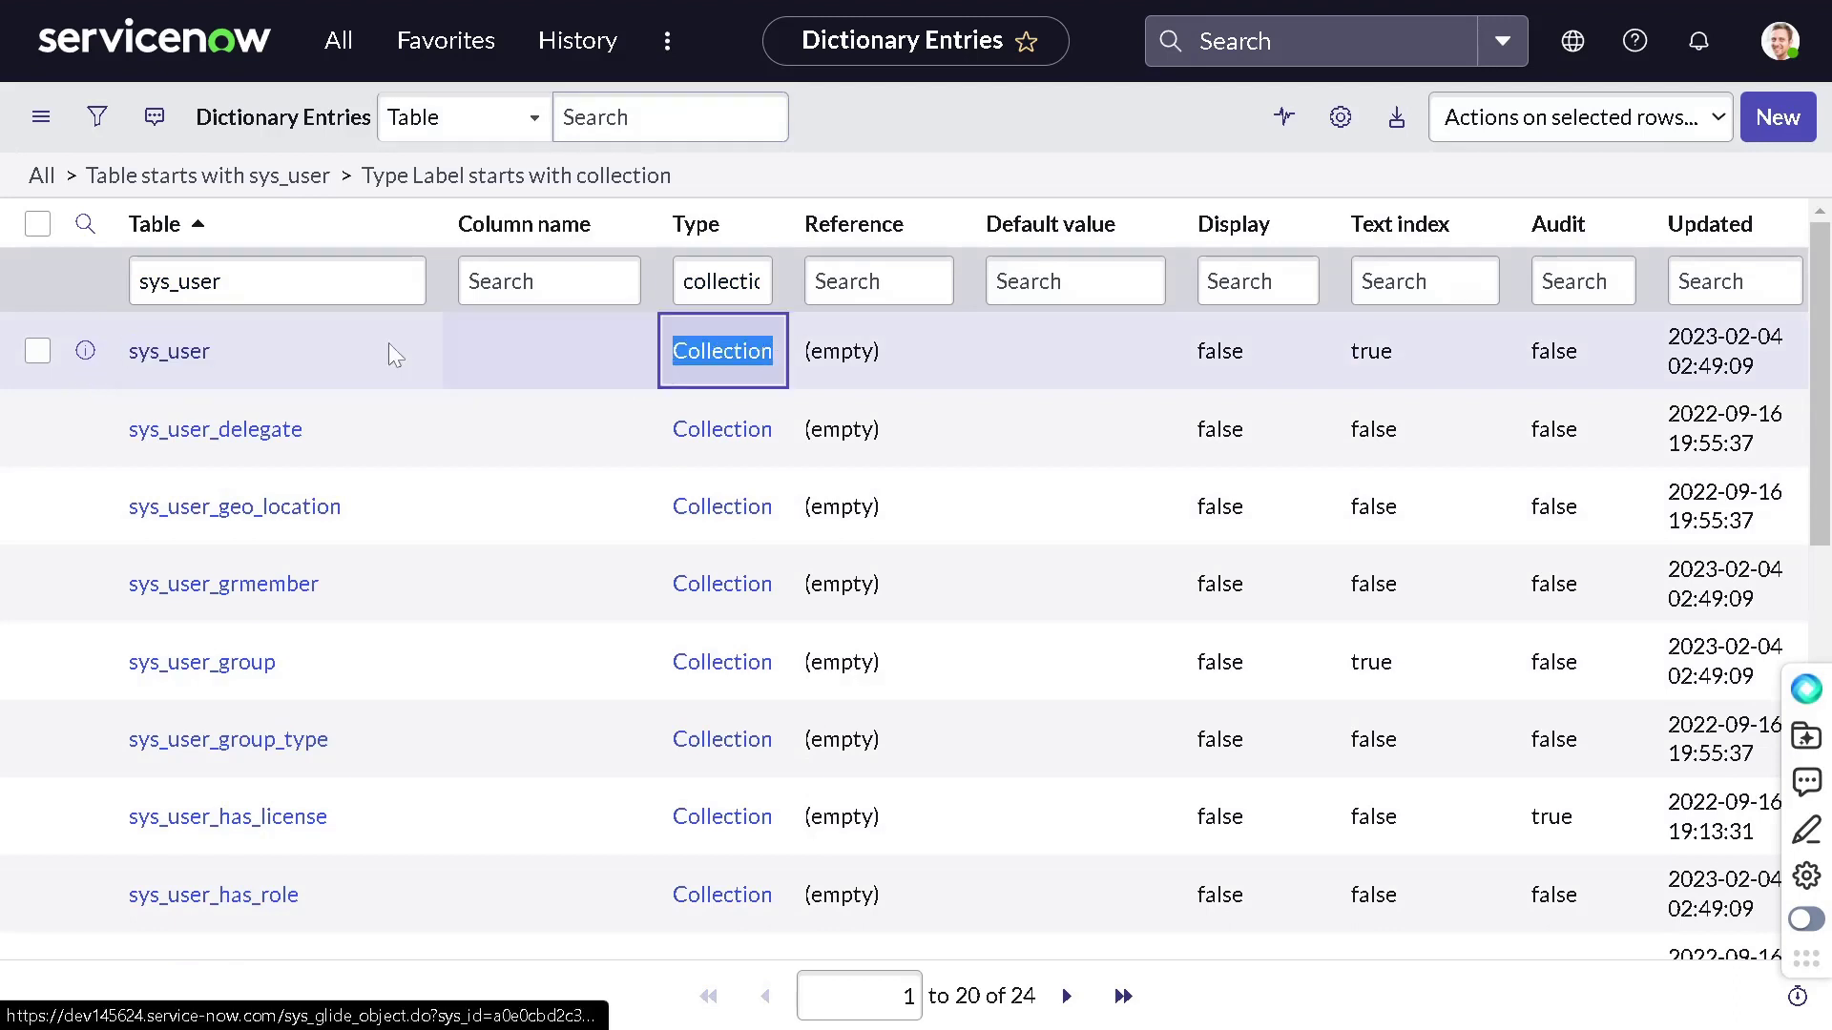
right_click(87, 353)
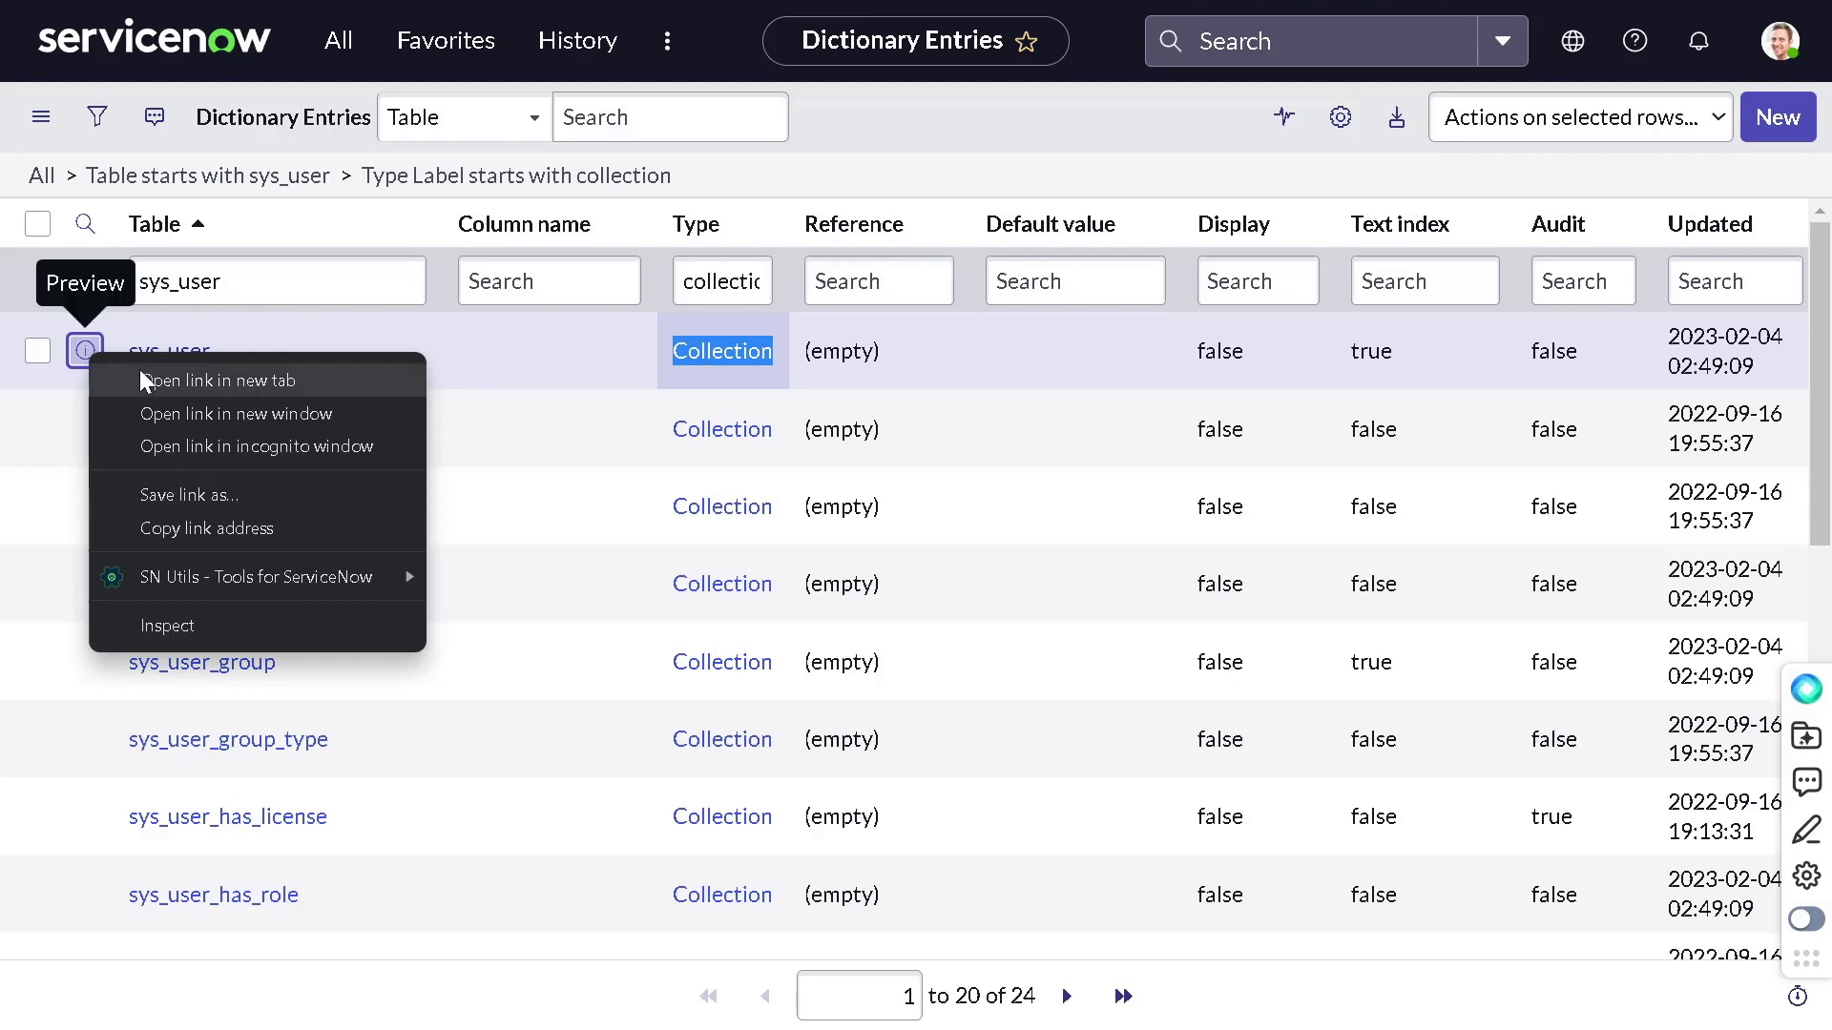
click(437, 329)
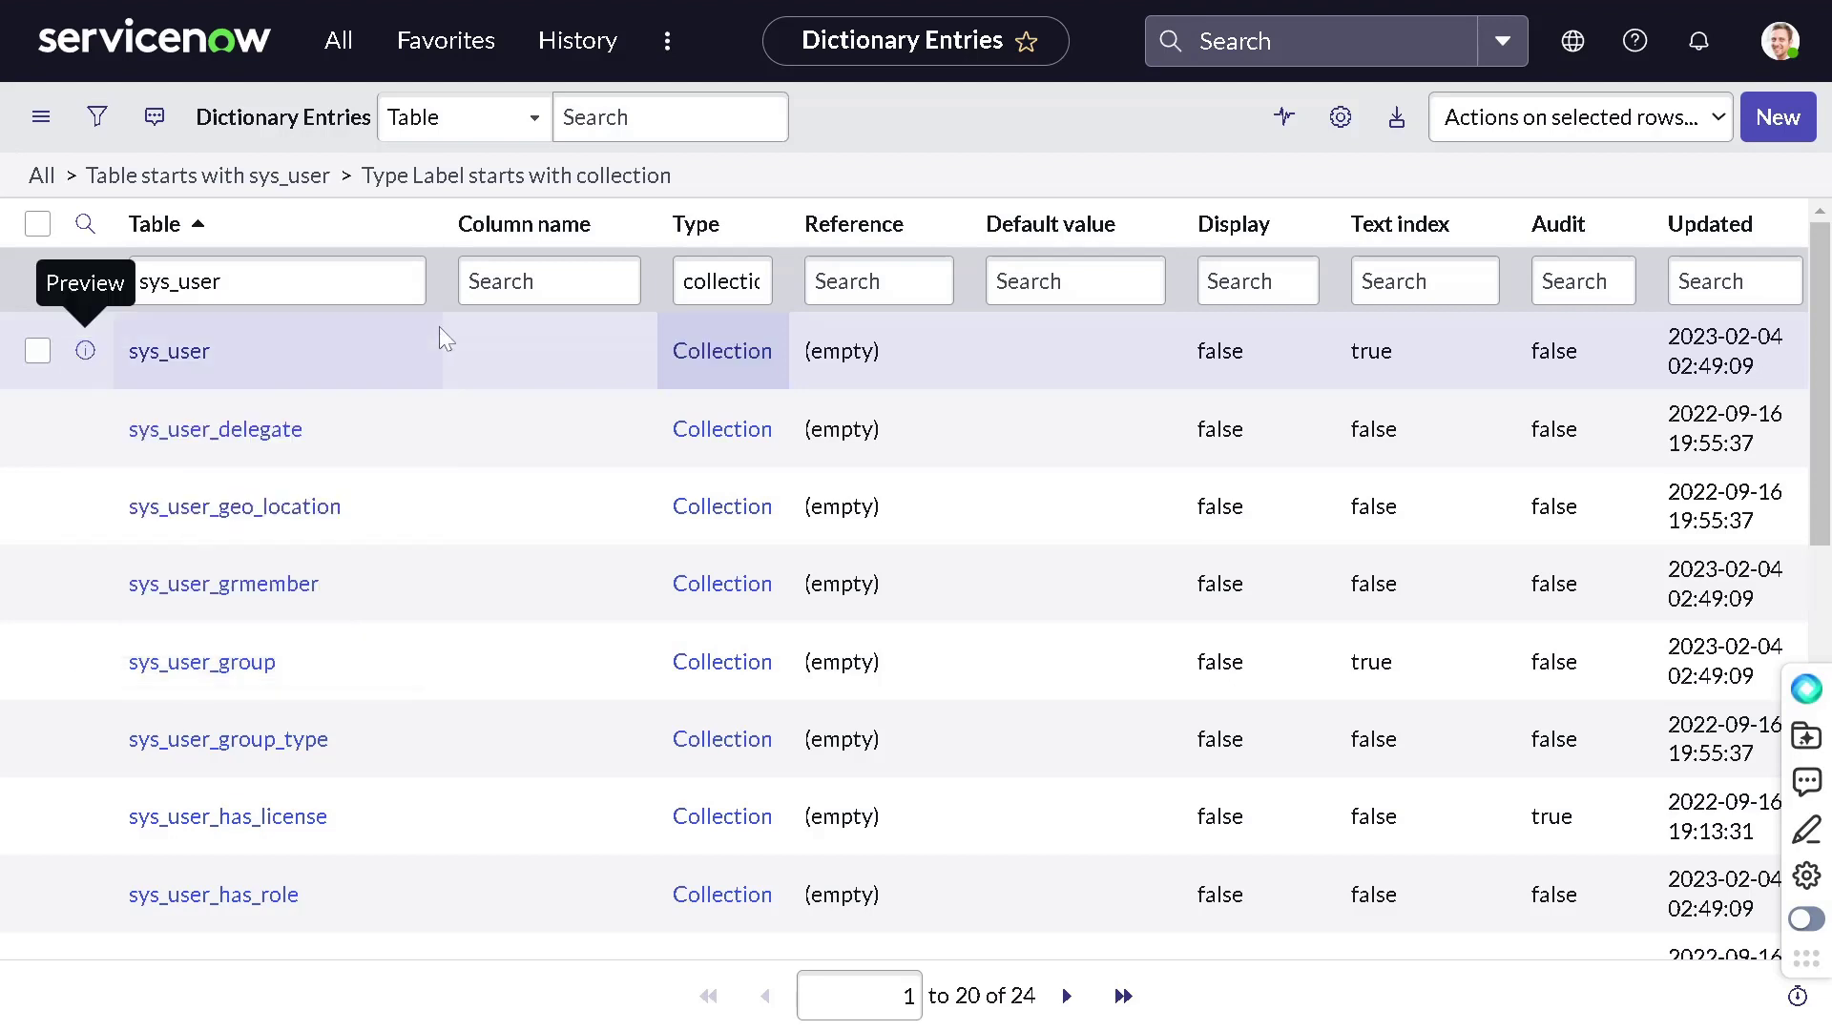
- Open the sys_user Collection dictionary entry, tick Audit, and save it
click(204, 352)
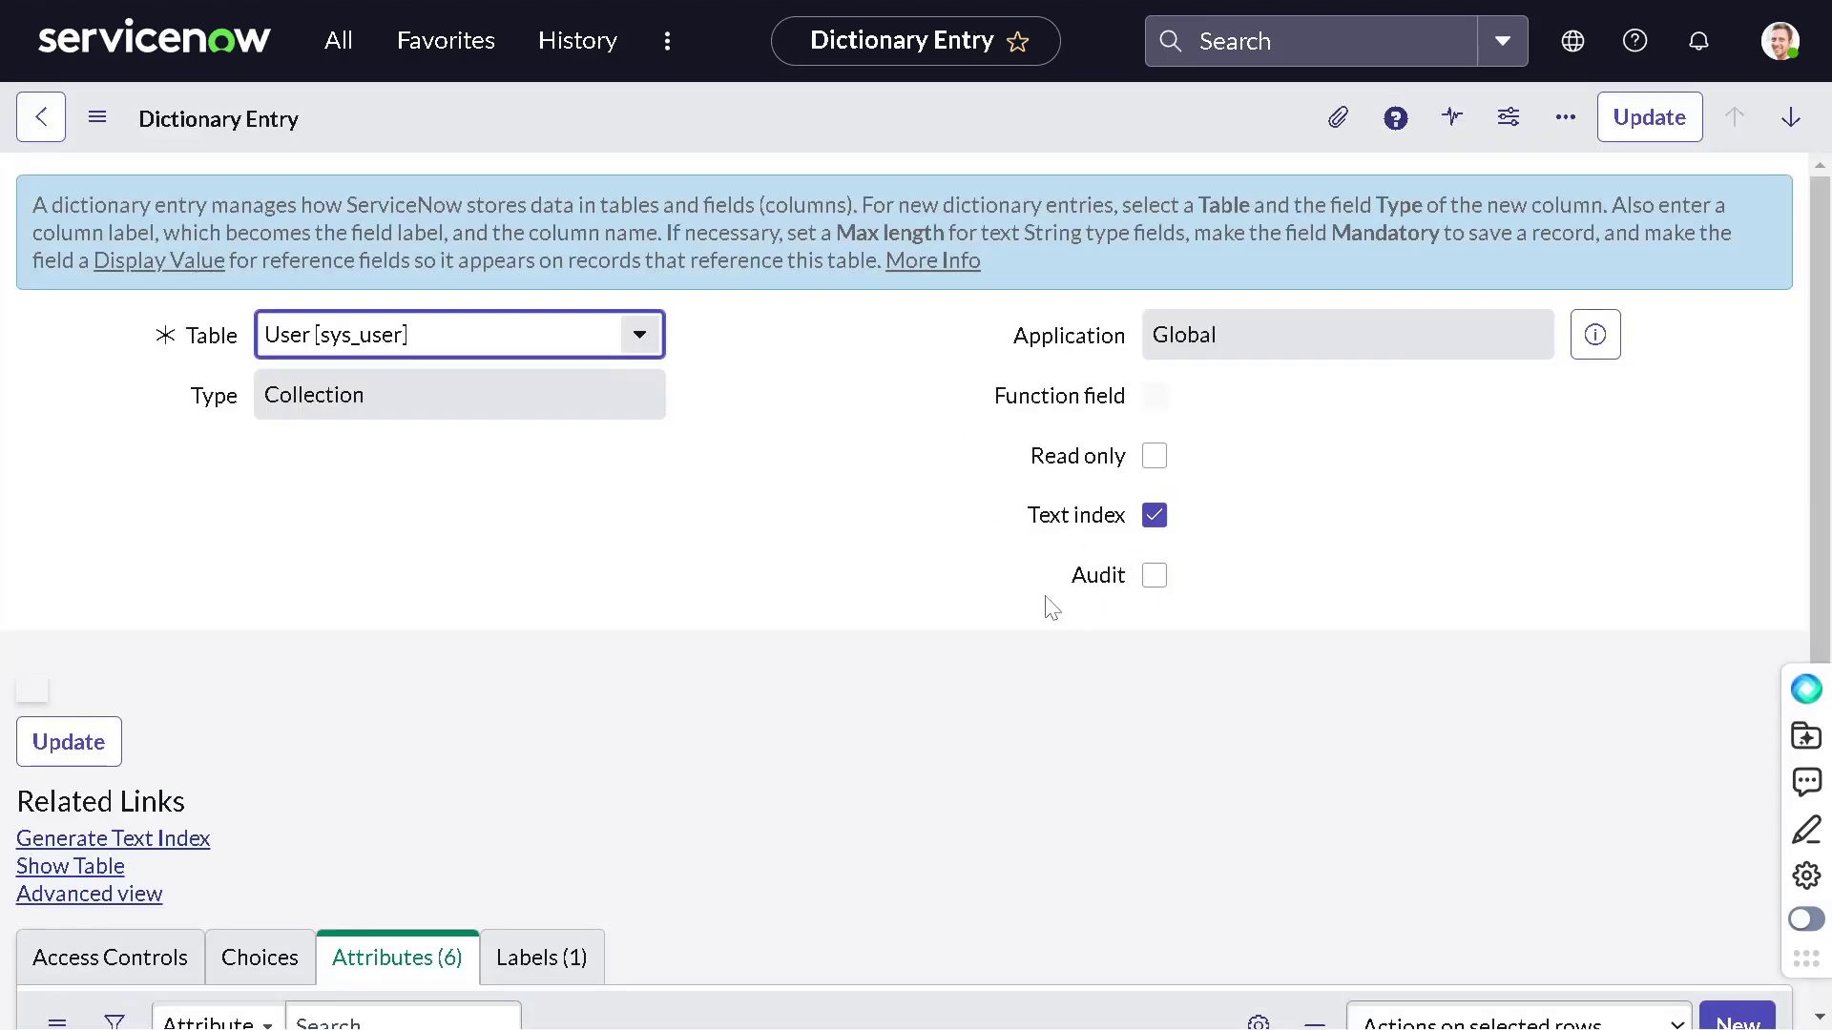
drag(1044, 602, 1133, 599)
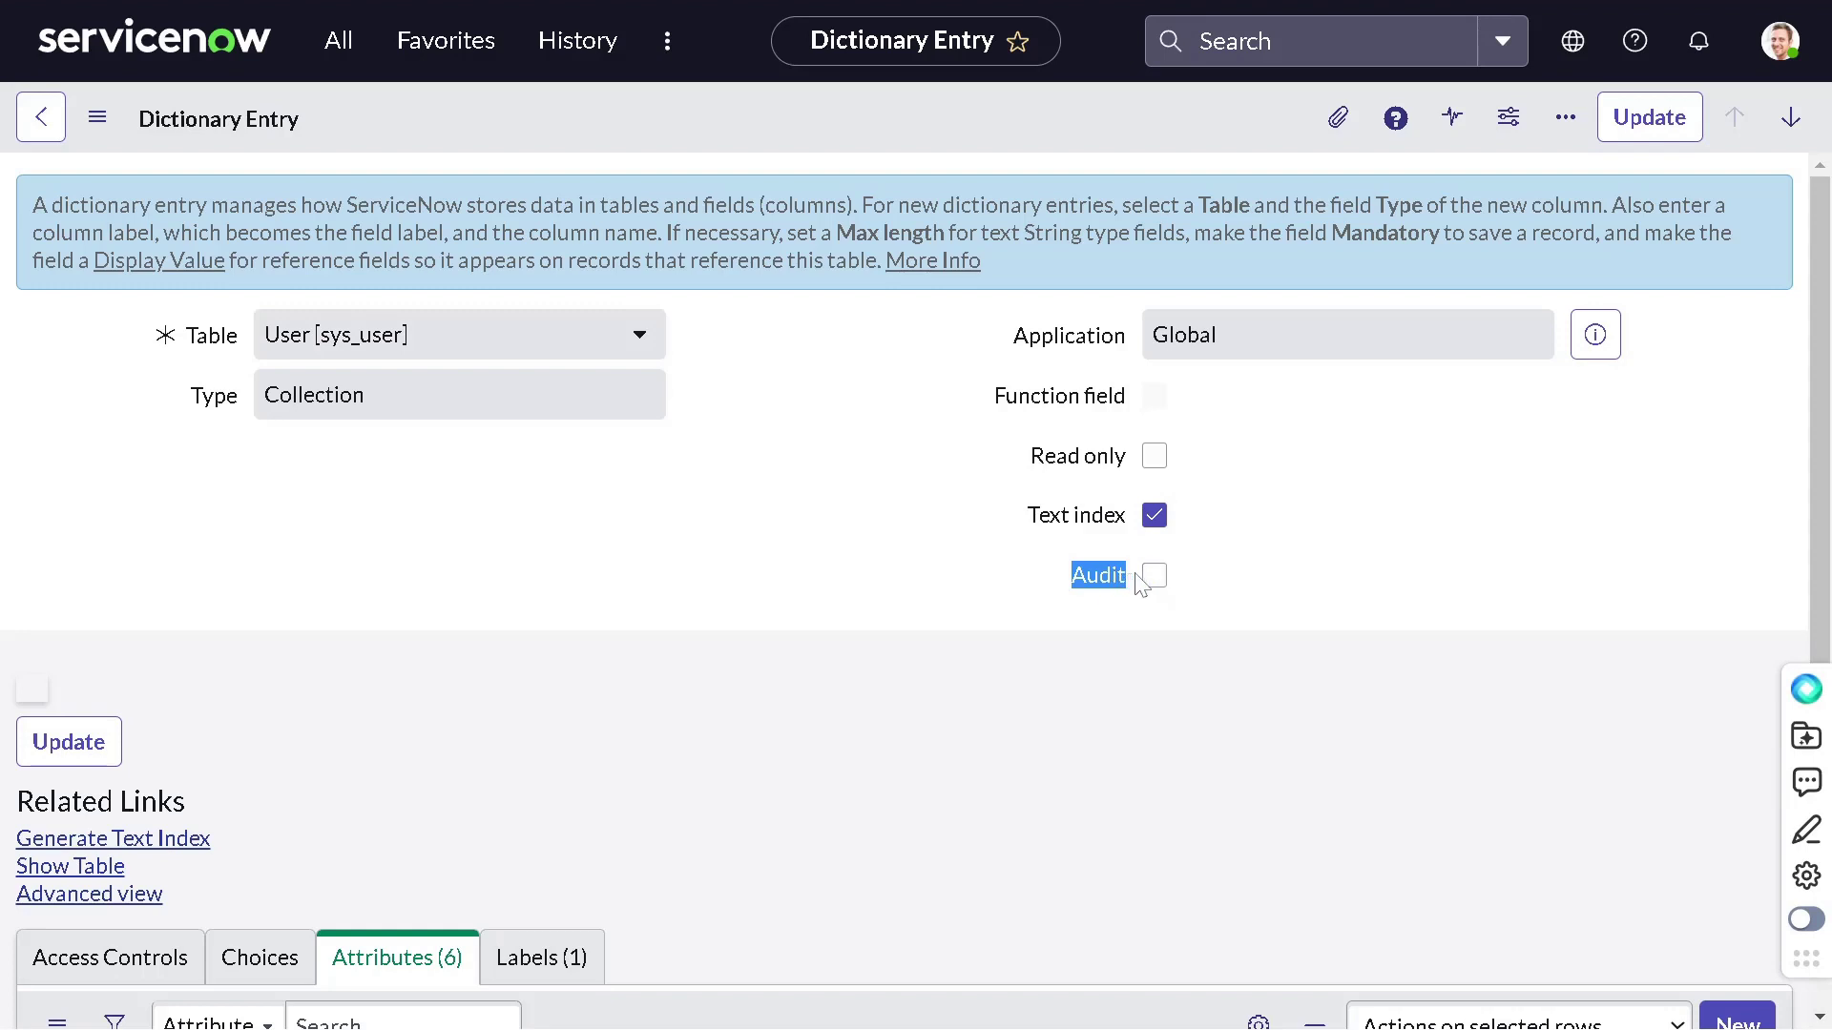
click(1154, 576)
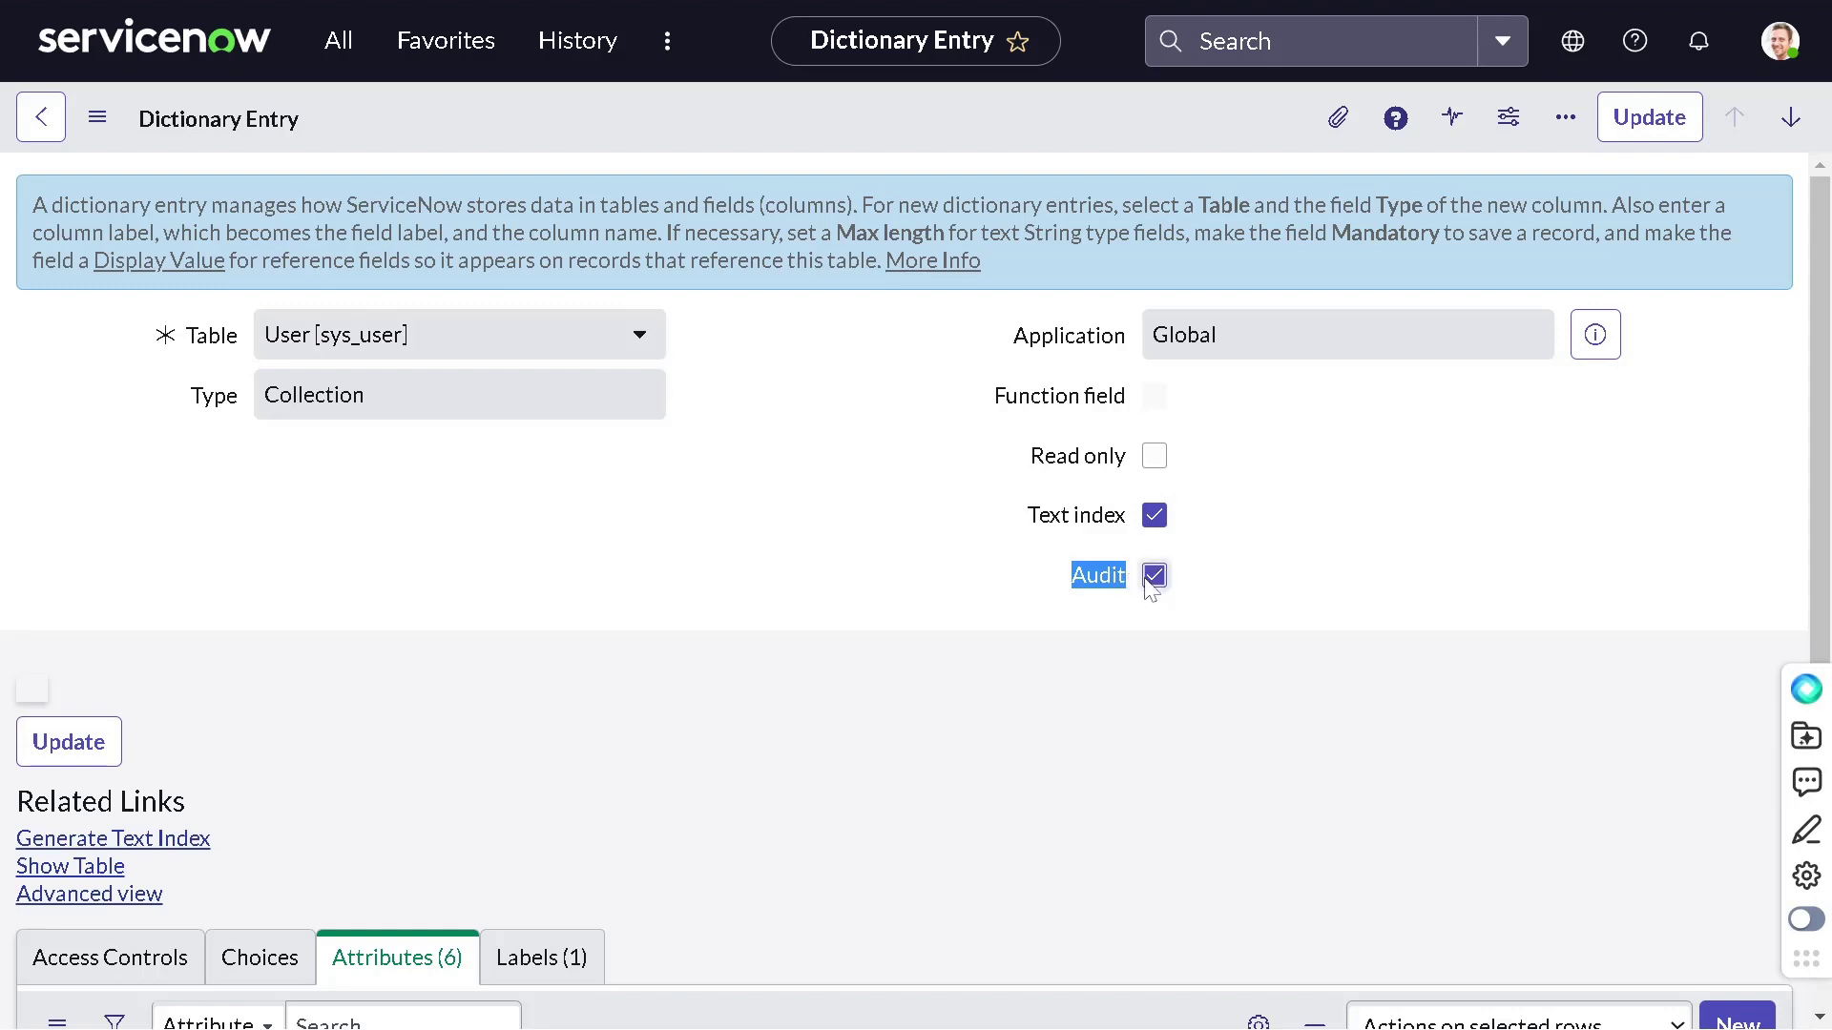
right_click(722, 150)
click(737, 160)
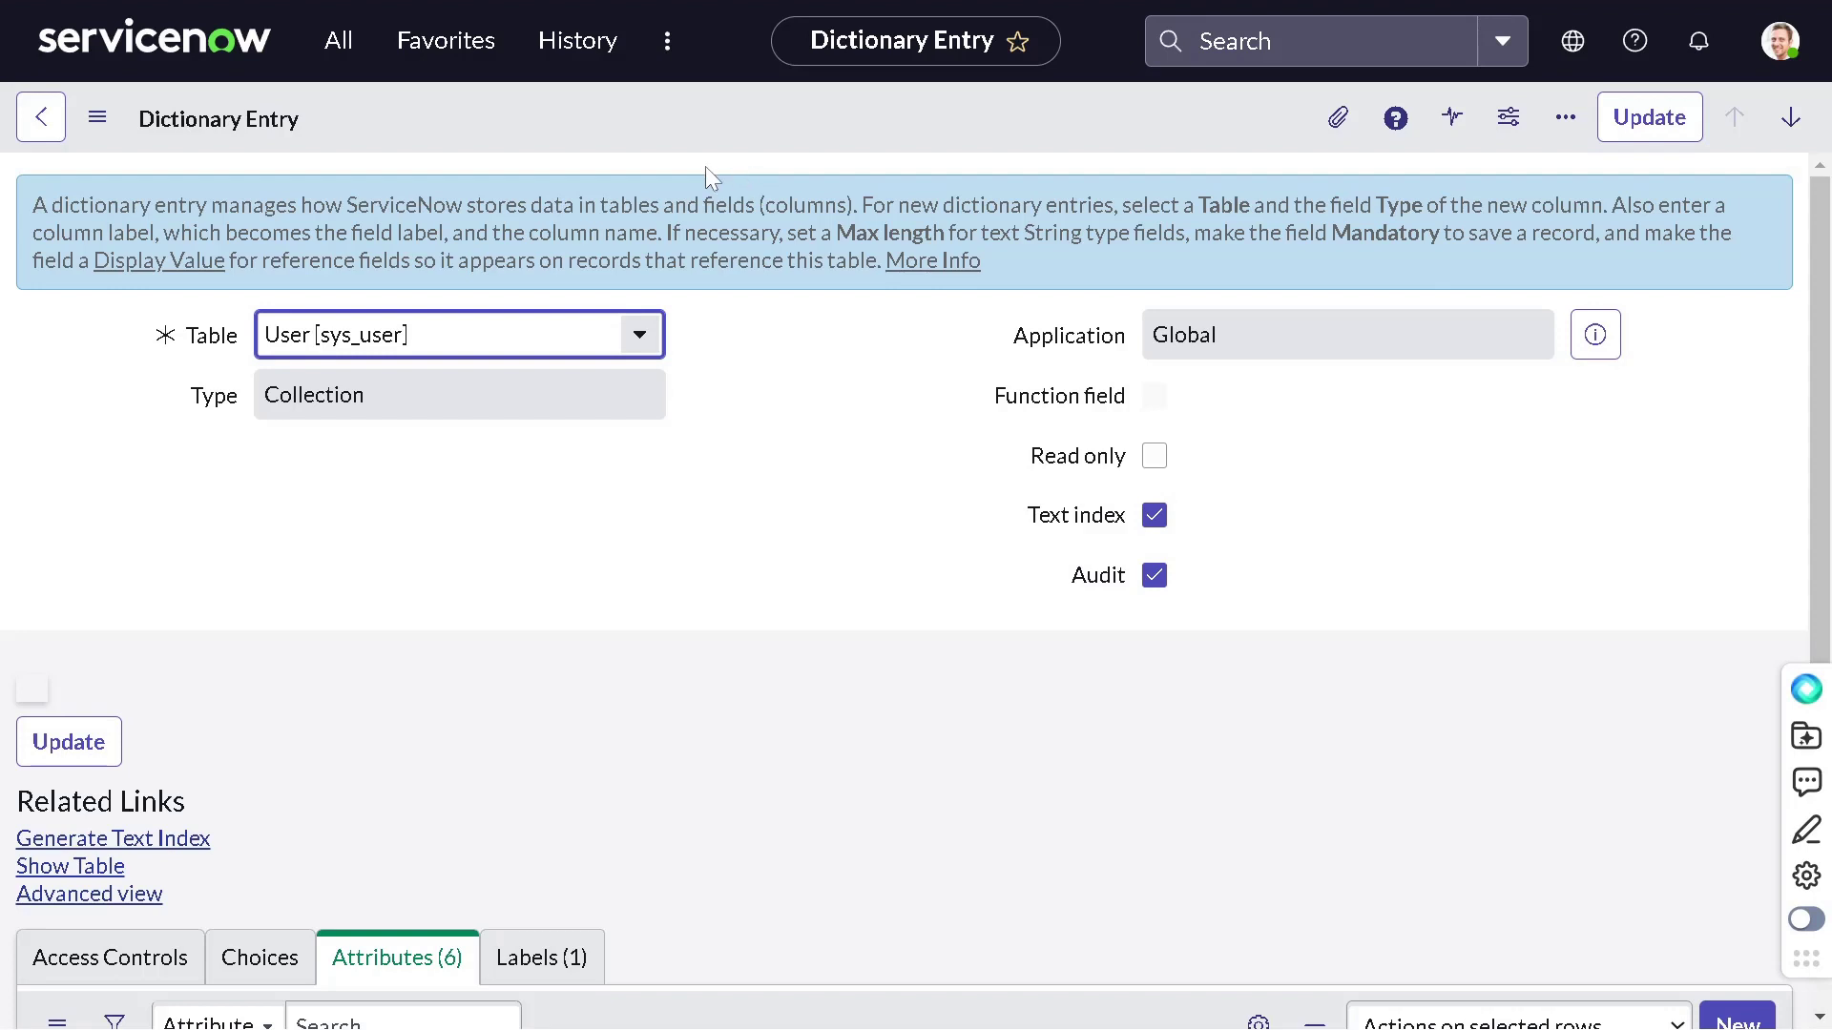
- Return to the user's record, append four digits to the mobile phone number, and save
click(575, 59)
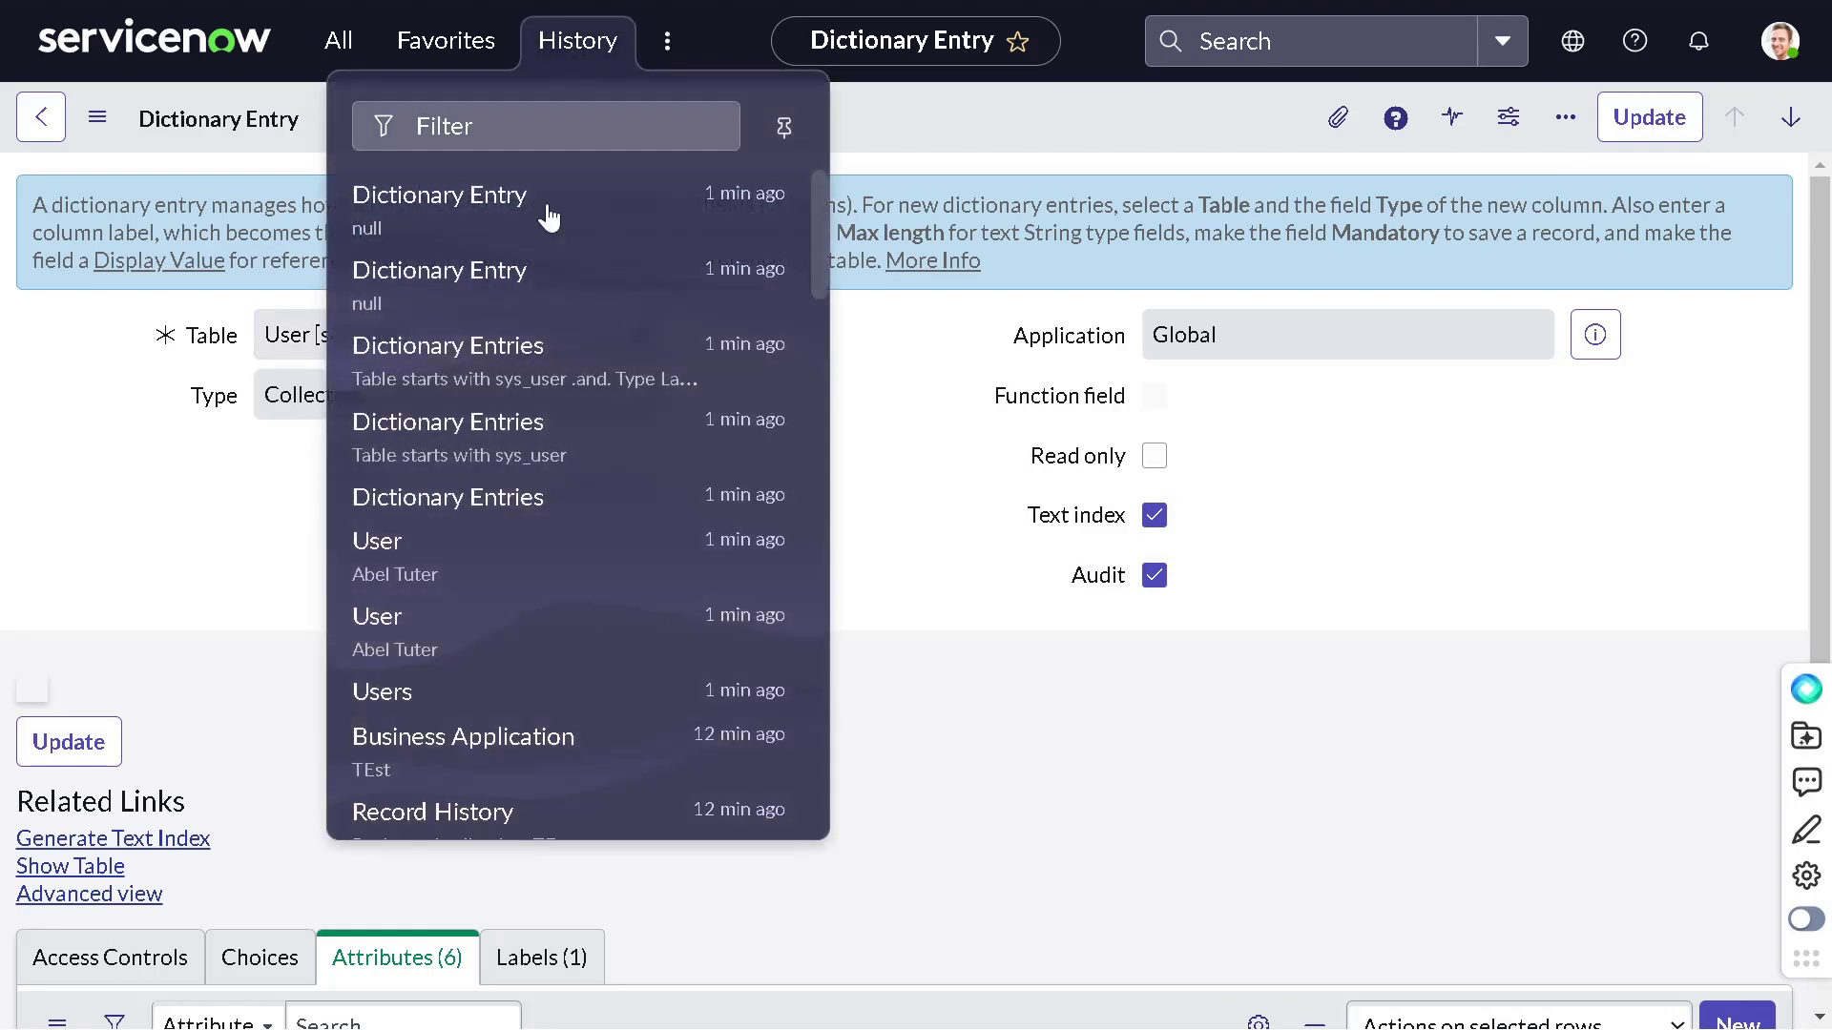
click(460, 569)
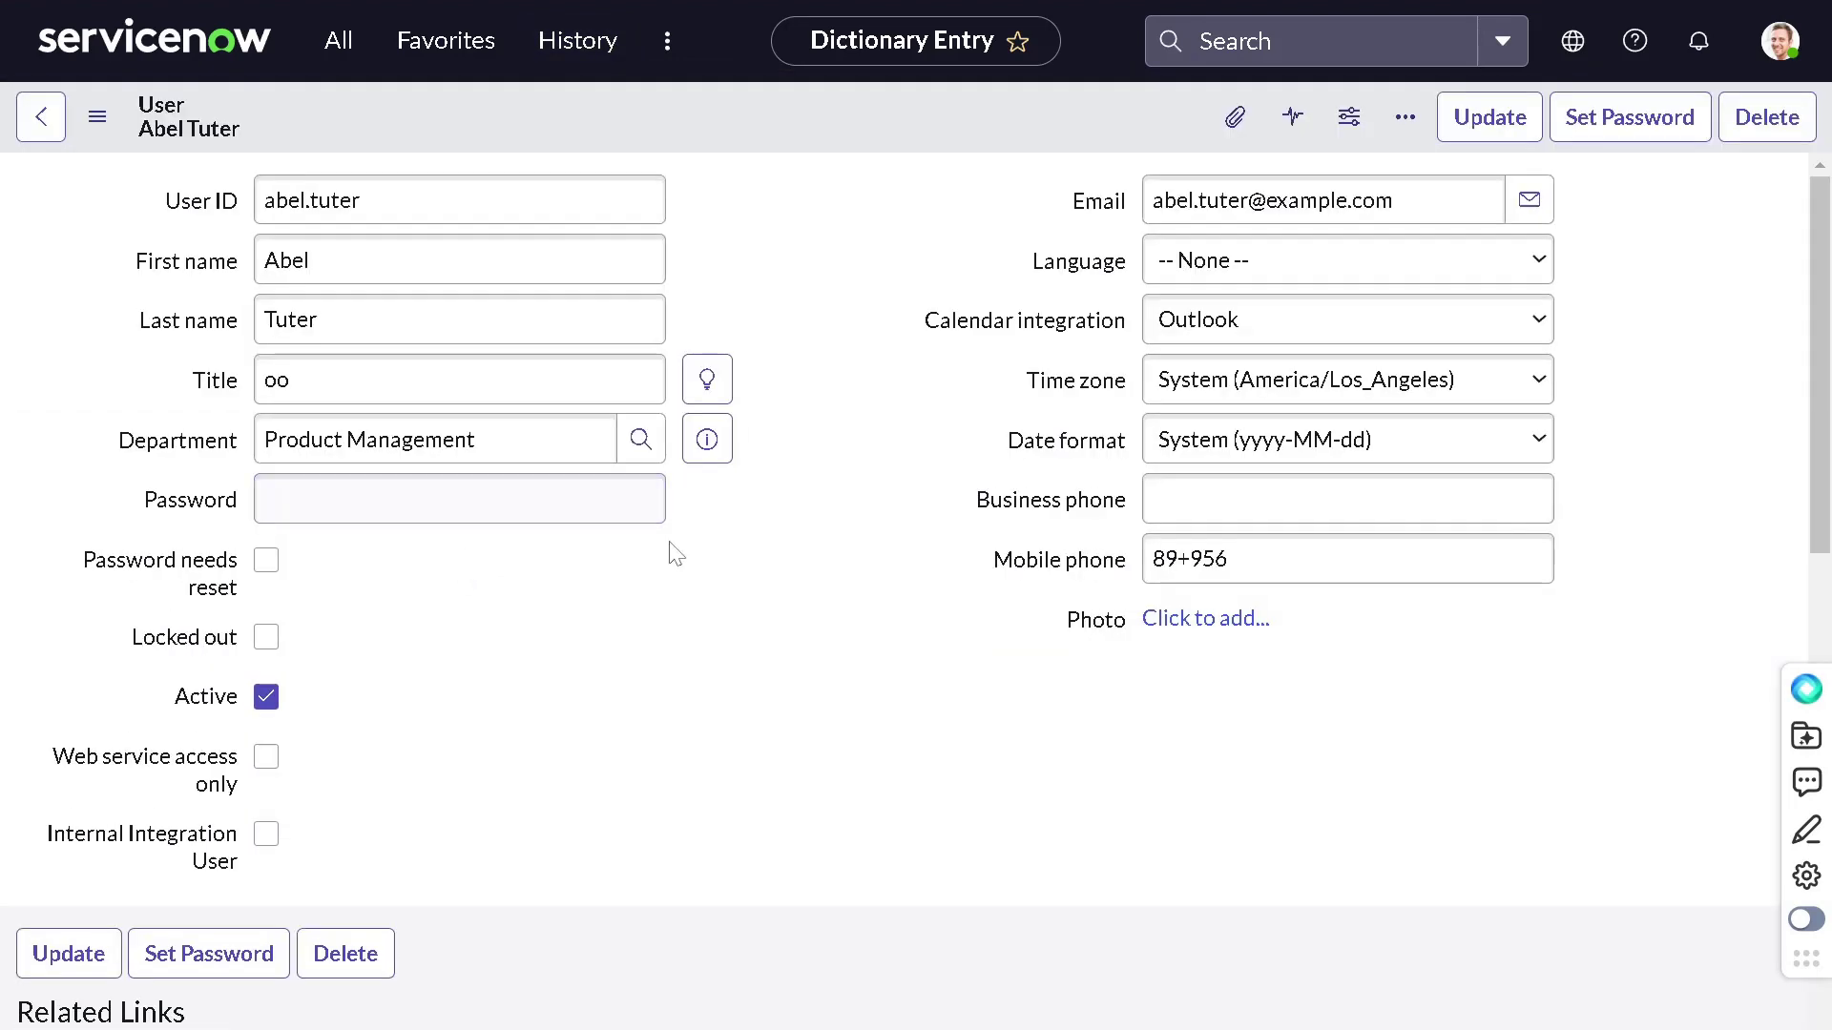
click(1228, 559)
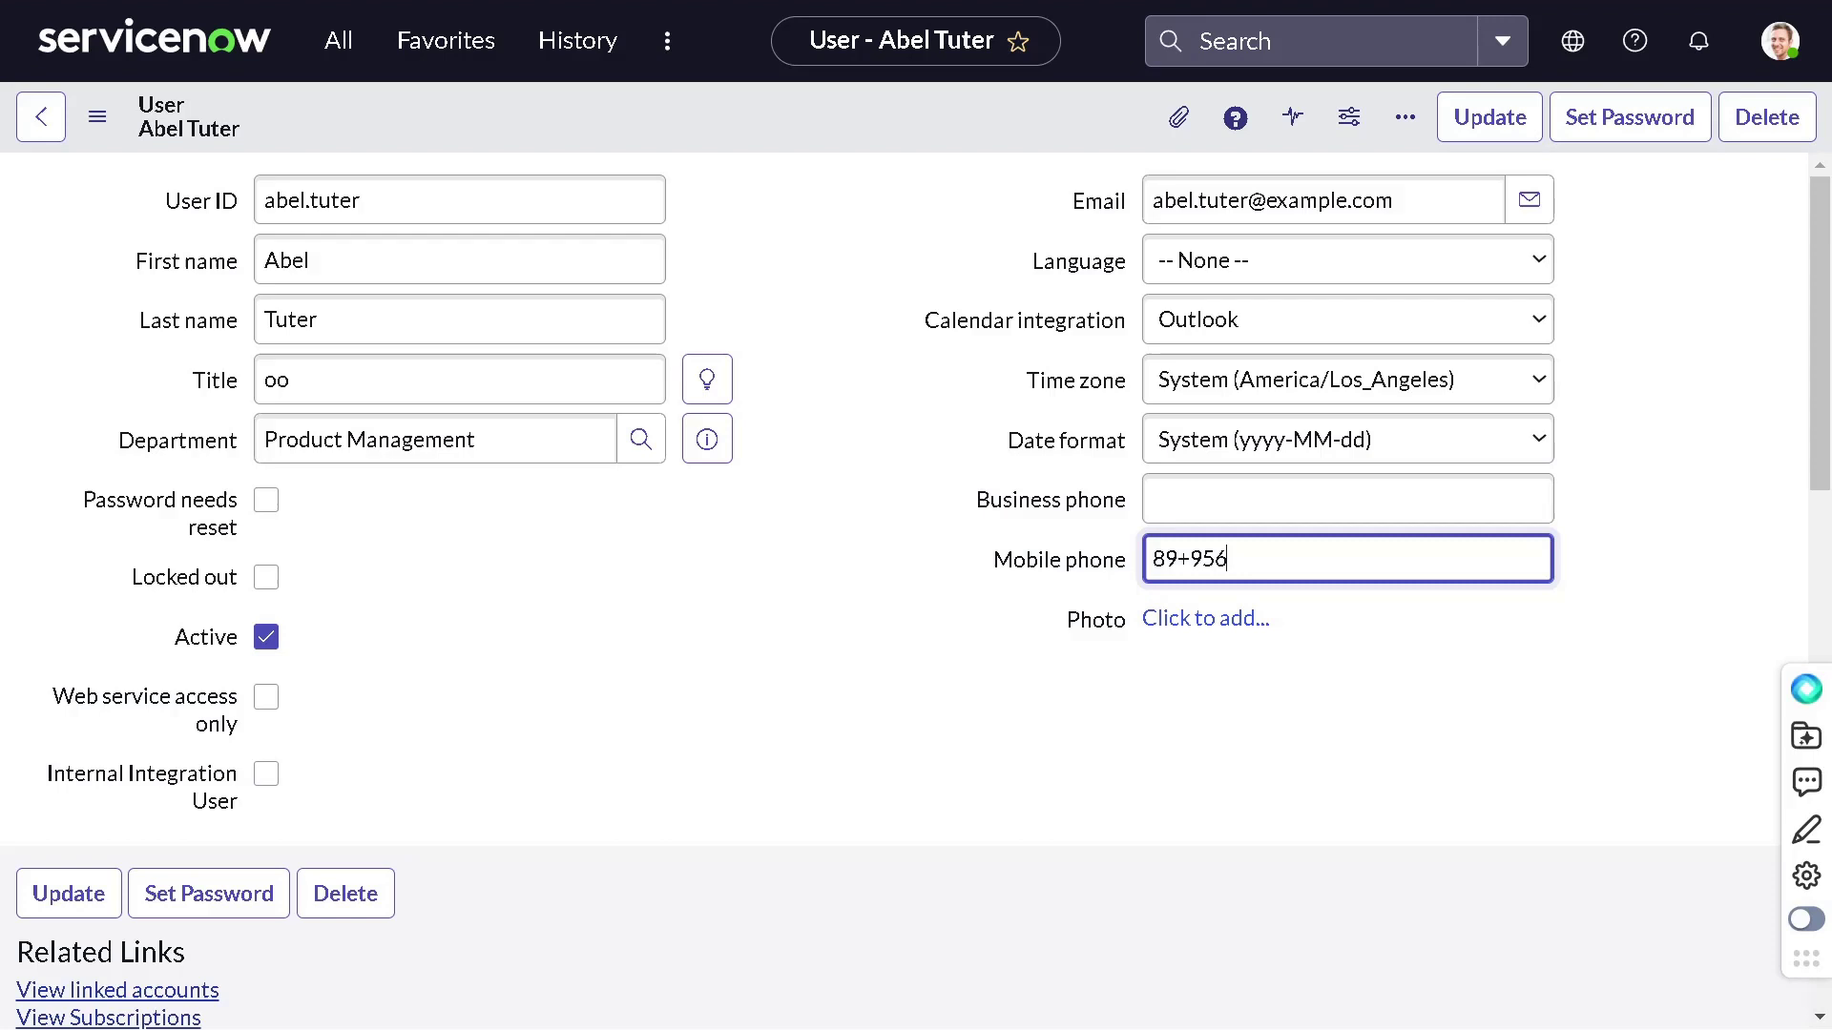
text(8956)
right_click(644, 108)
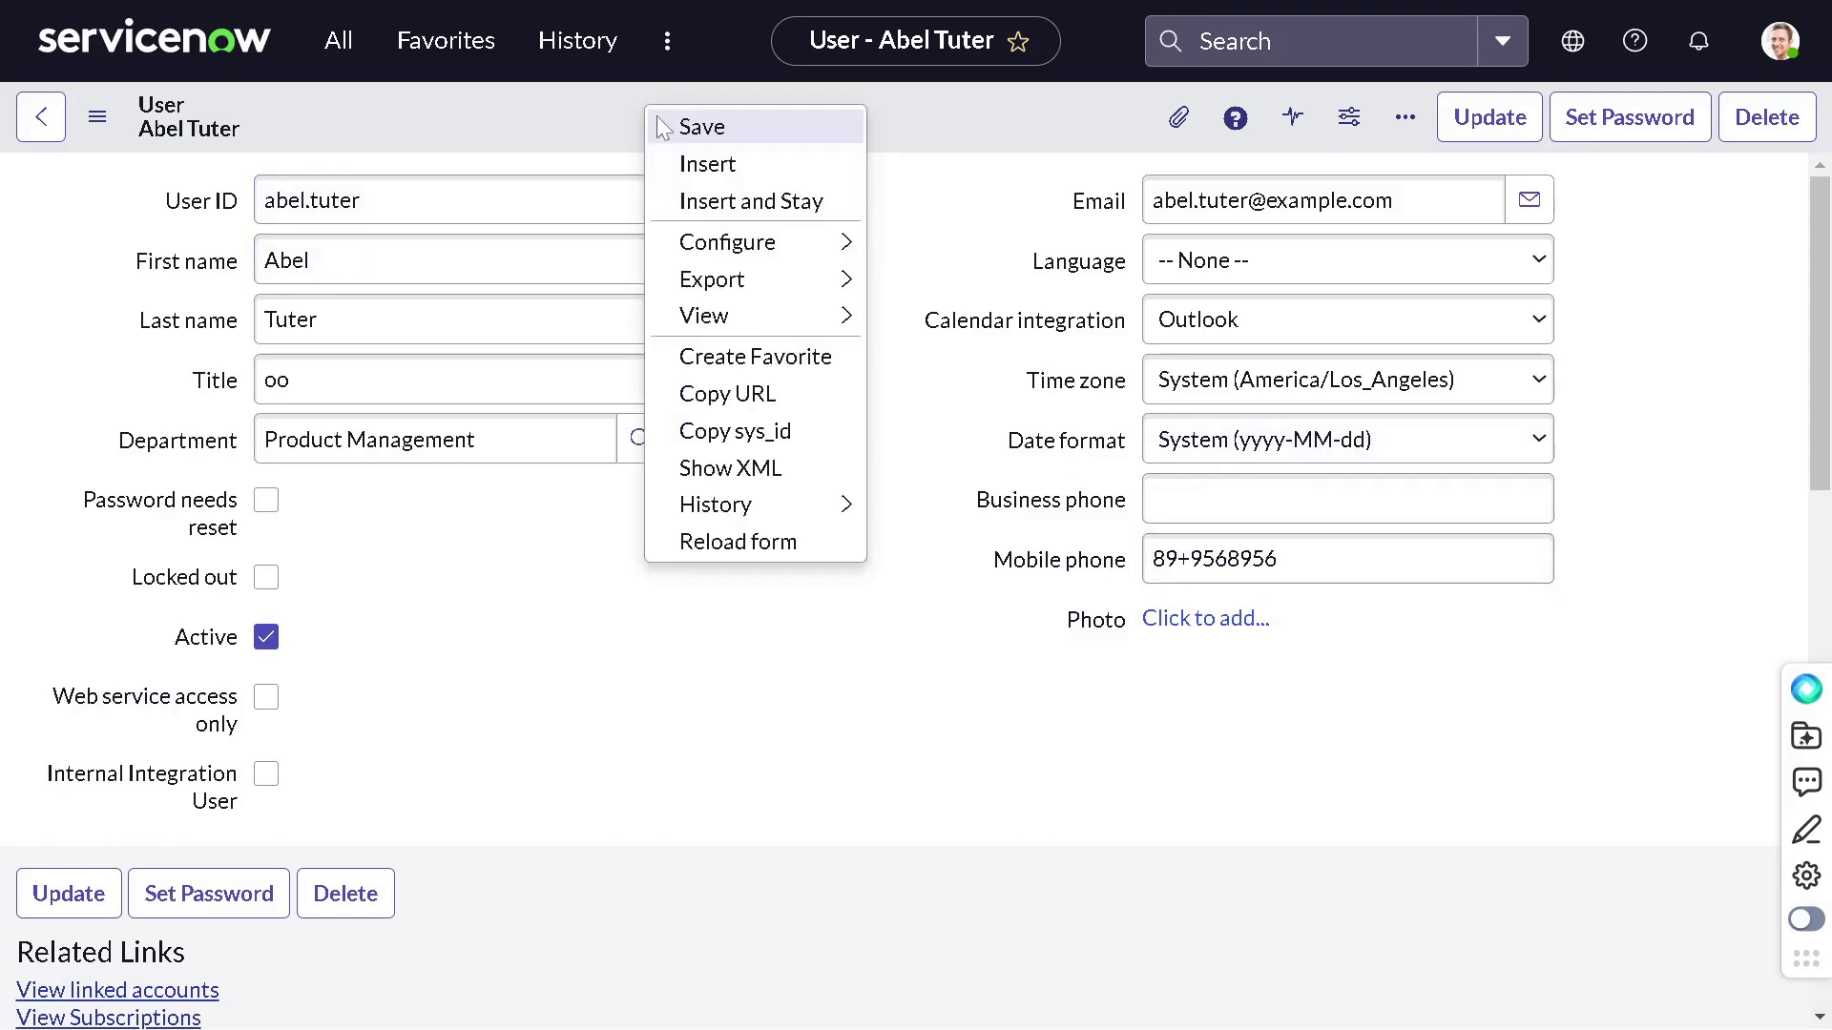
click(692, 134)
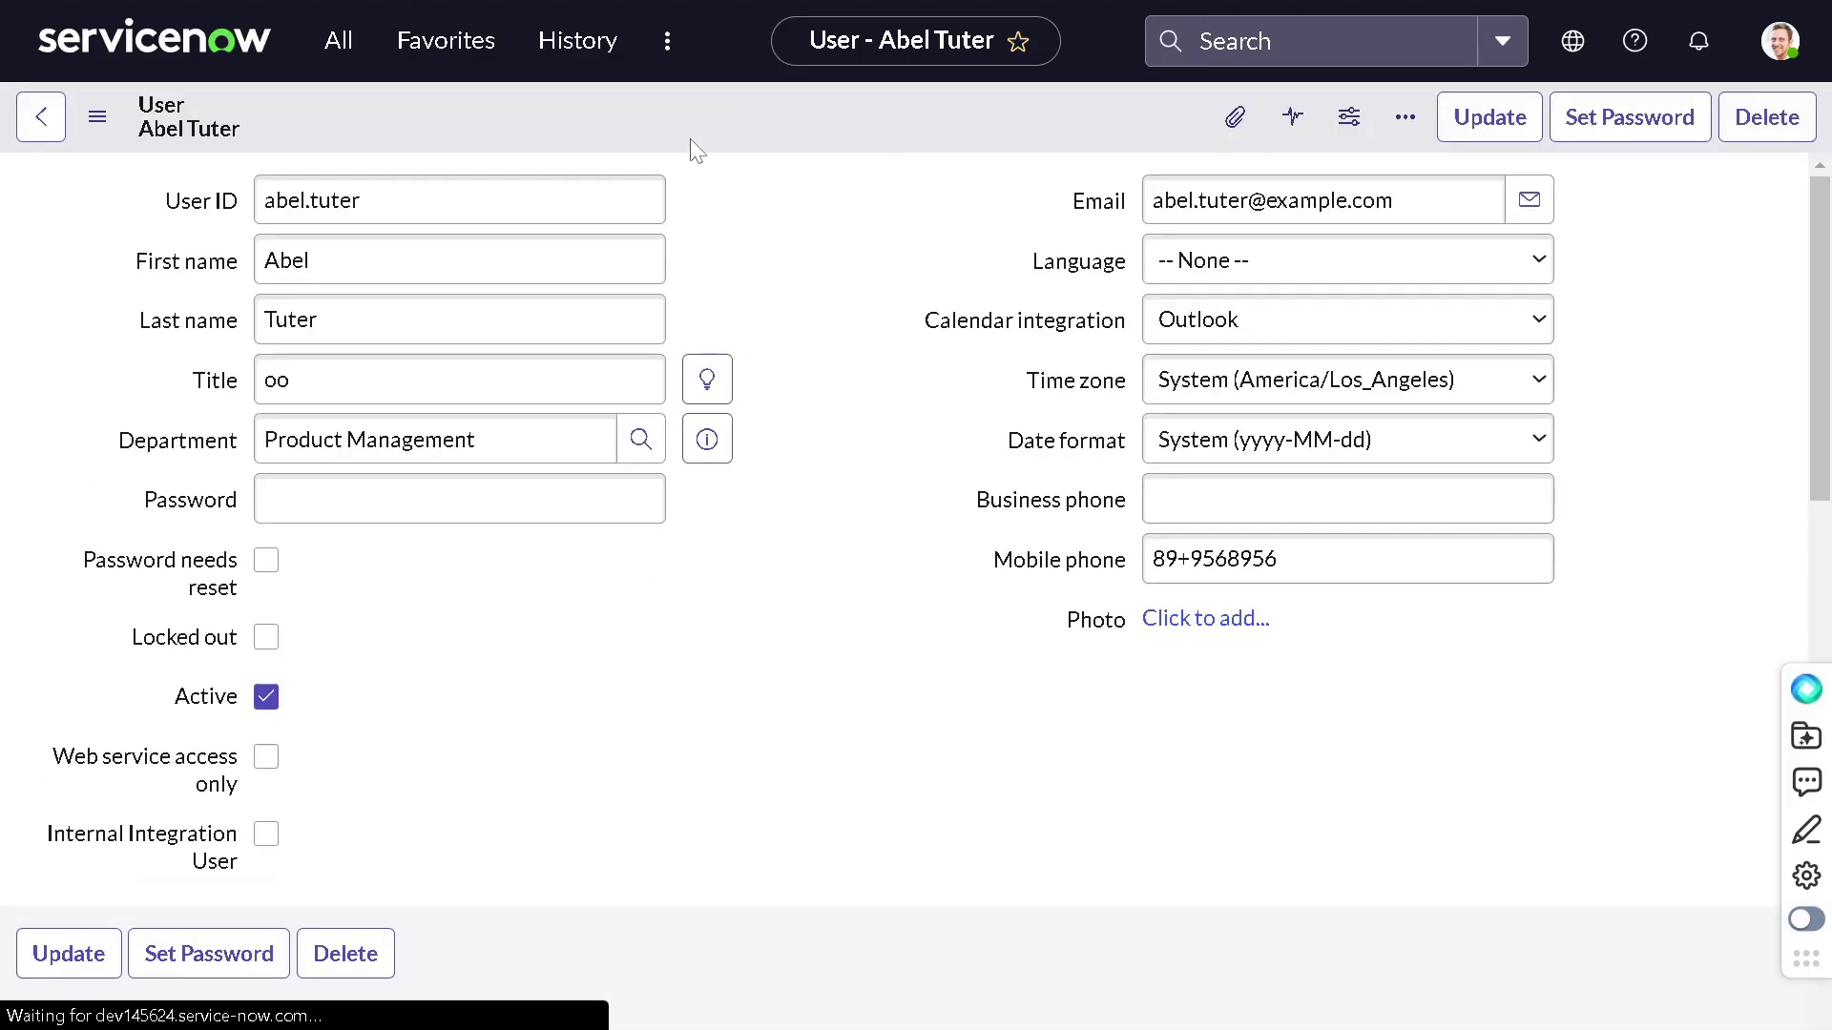
right_click(680, 130)
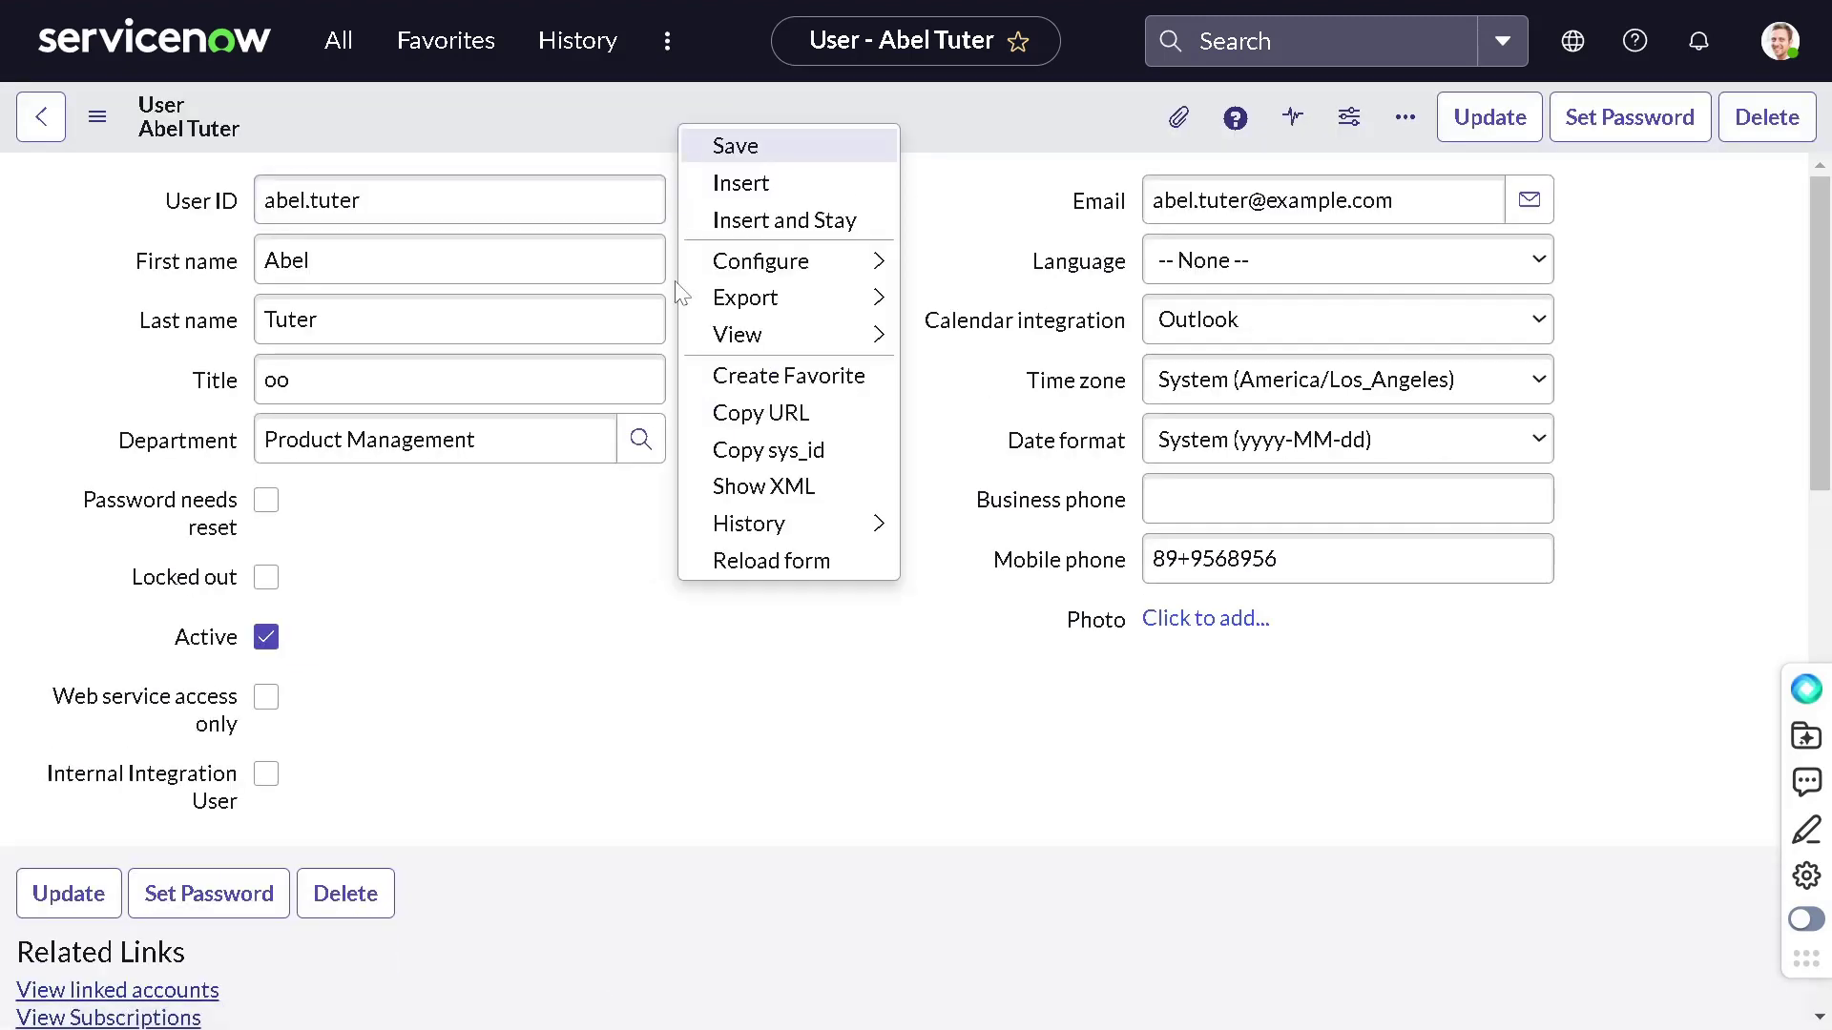
mouse_move(763, 530)
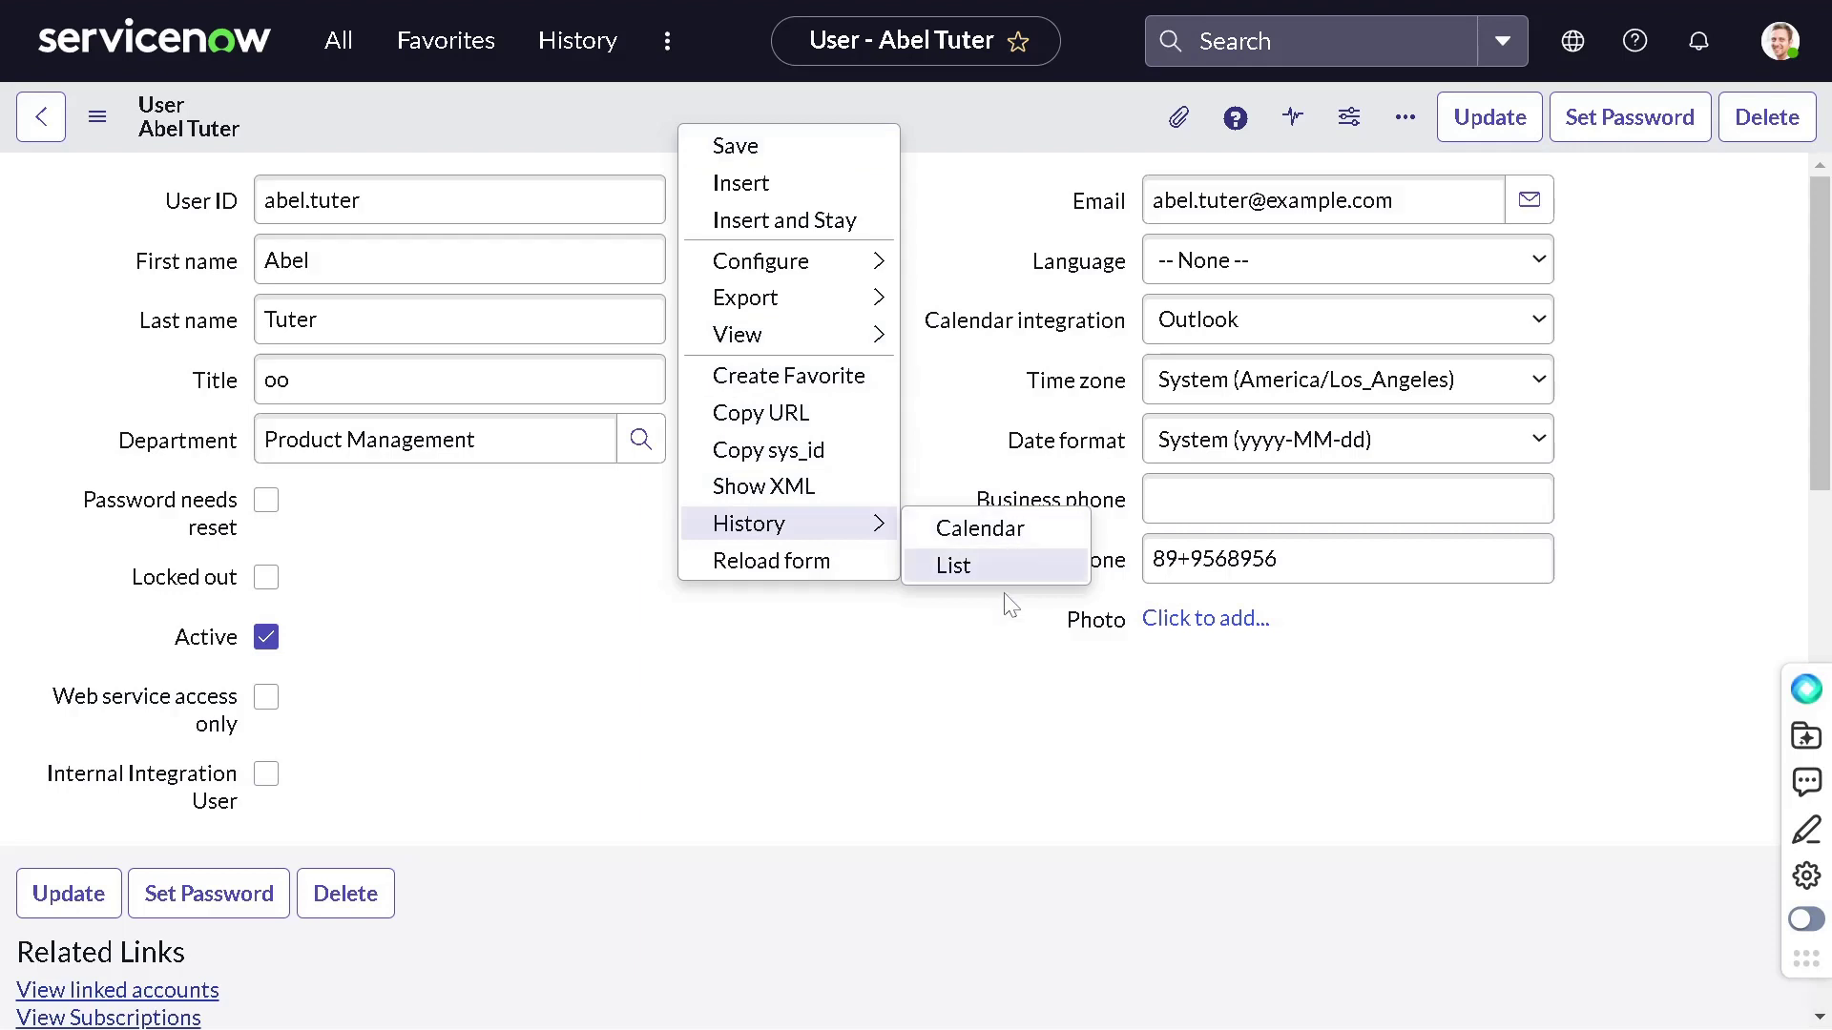
click(1002, 532)
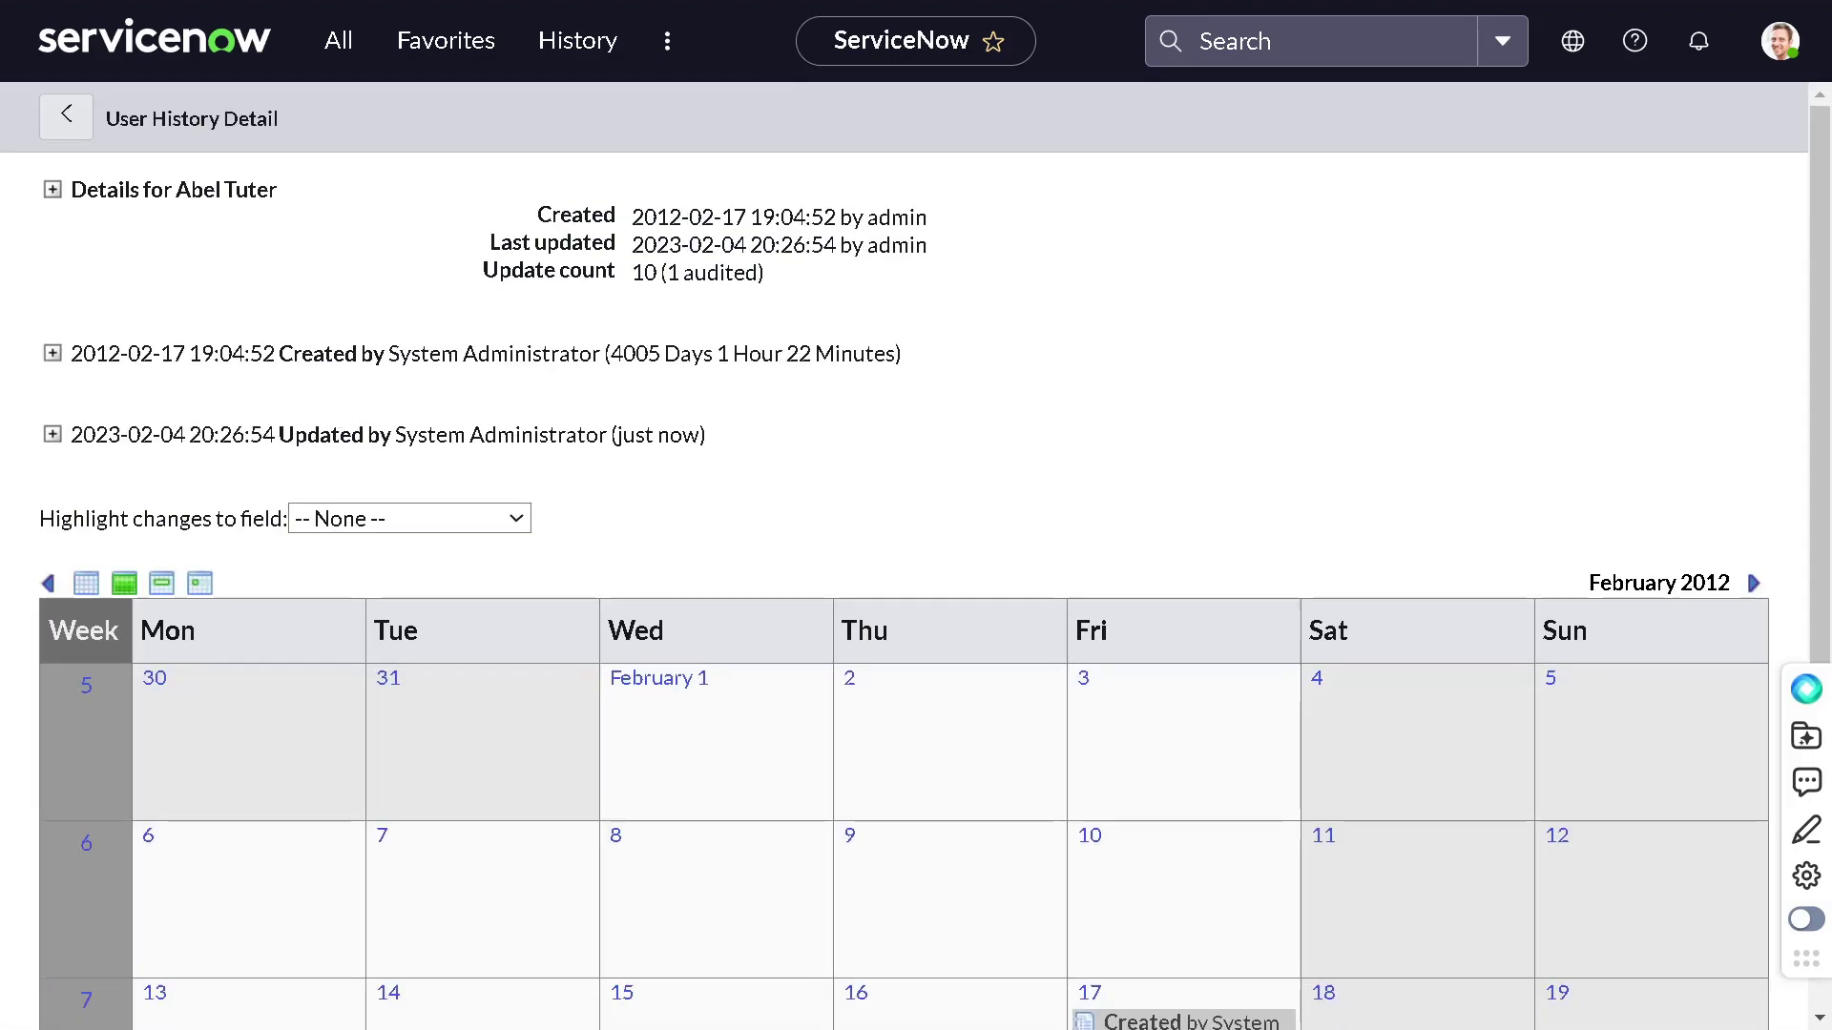
click(53, 437)
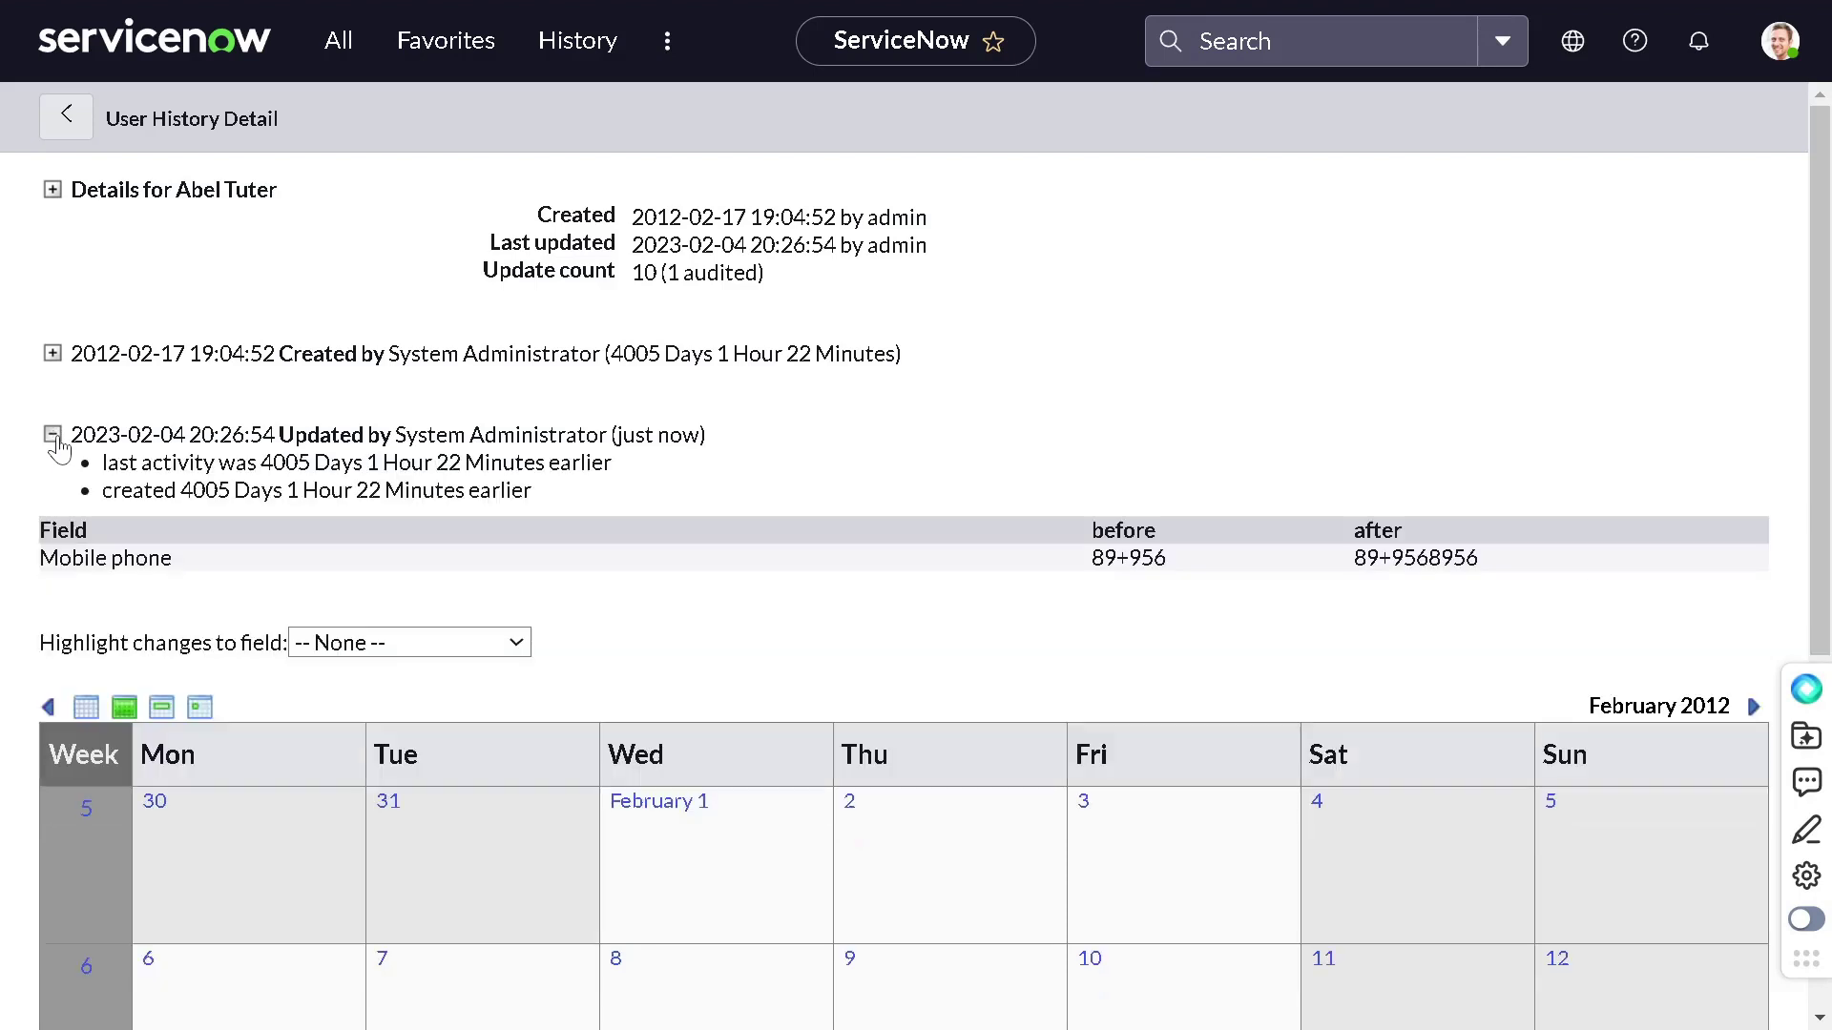
drag(176, 562, 5, 577)
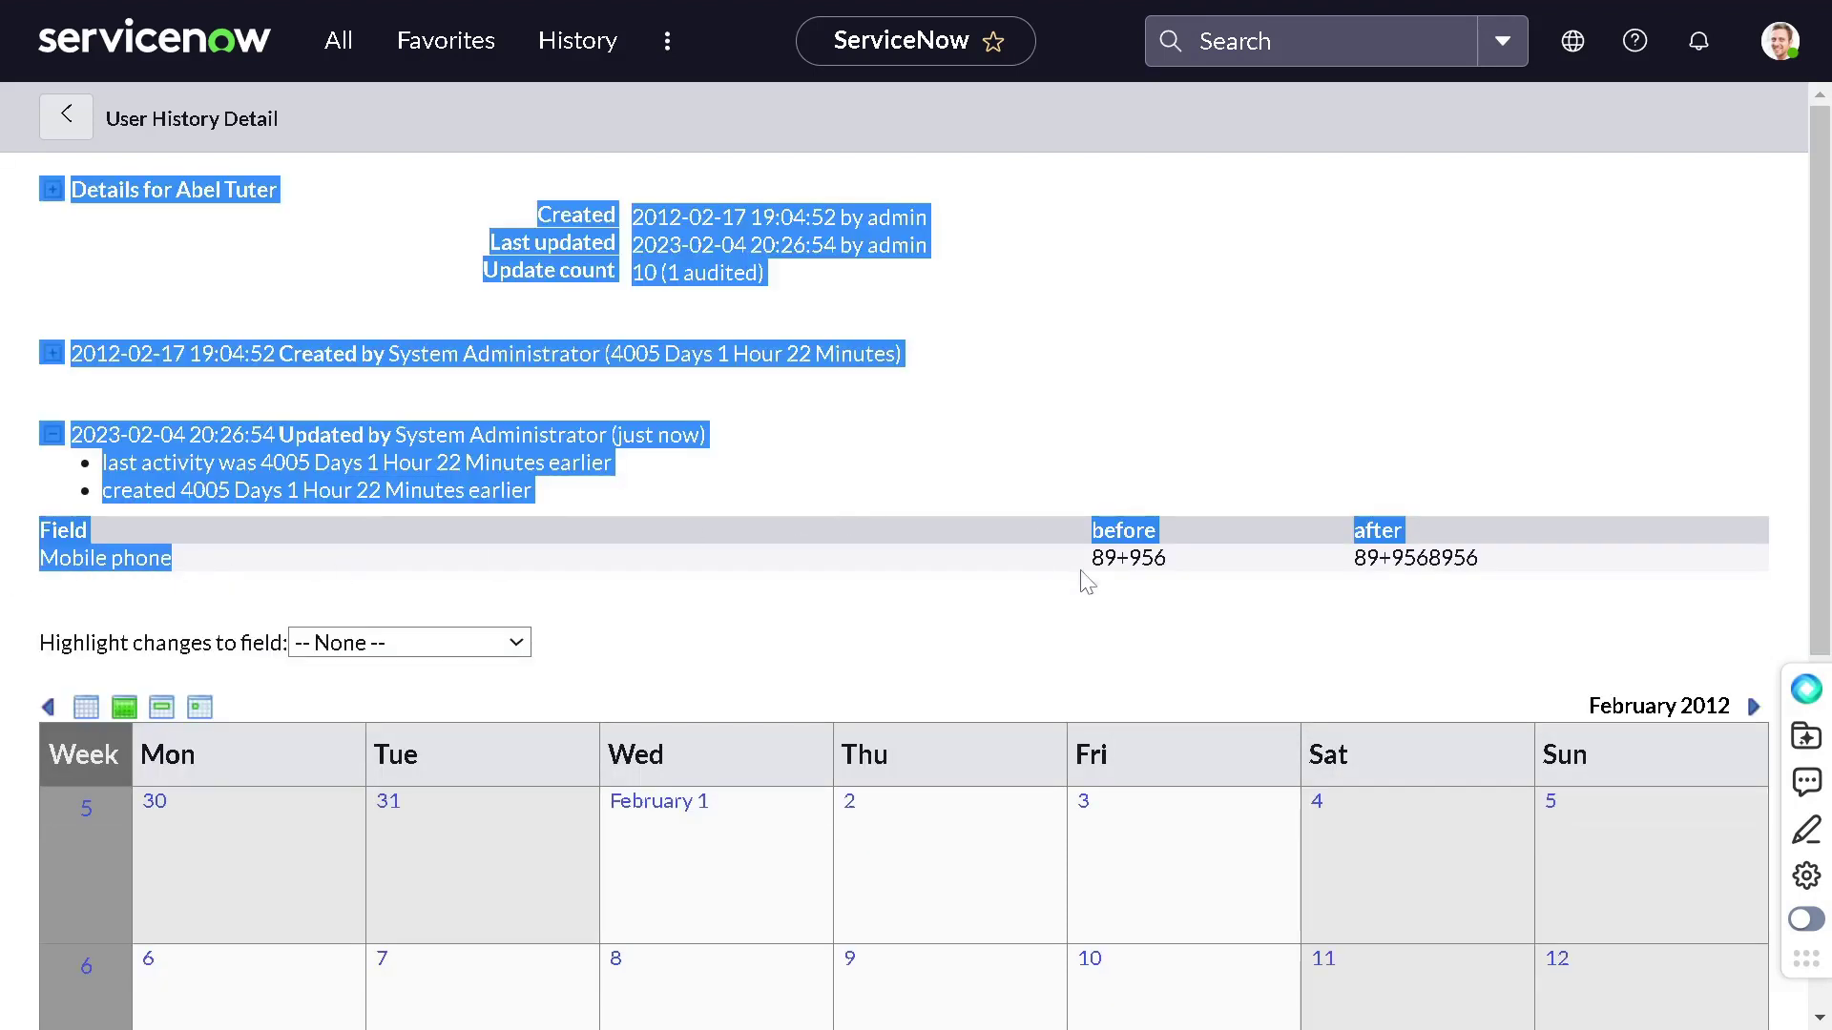
click(62, 153)
click(45, 119)
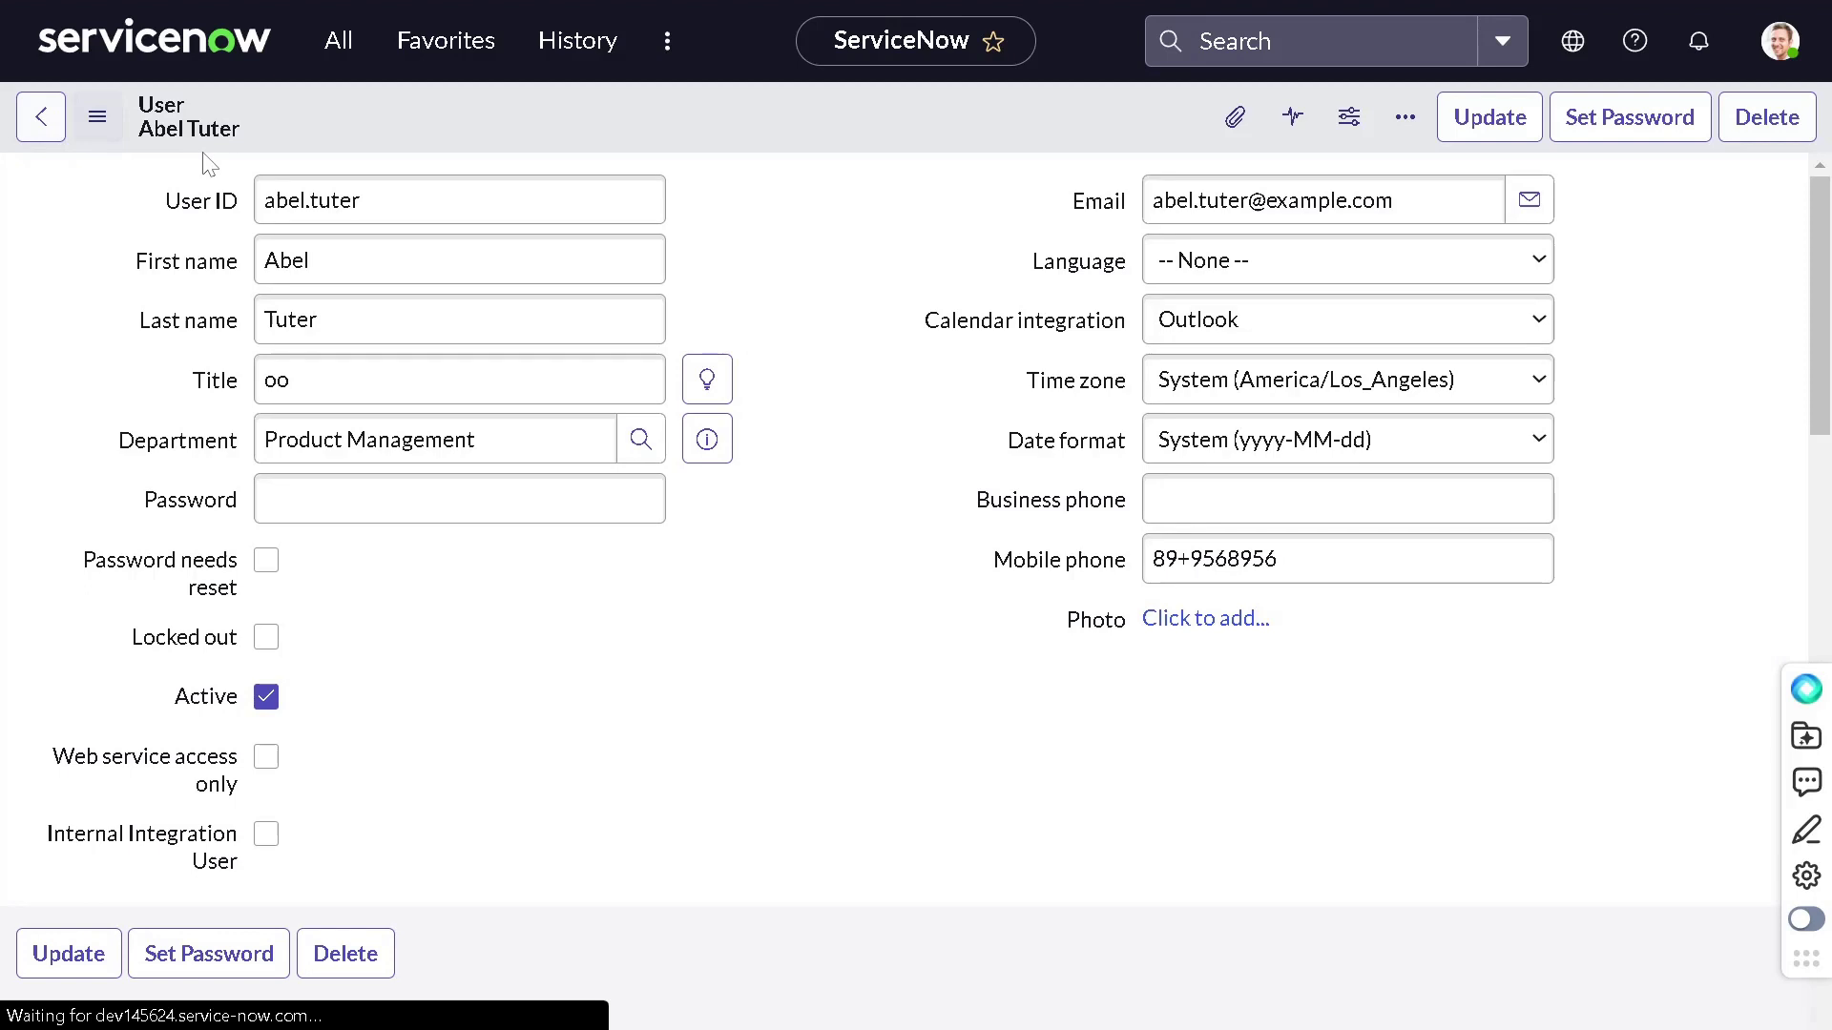
- Open the user's History list and sort Audit History by update time, newest first
right_click(542, 118)
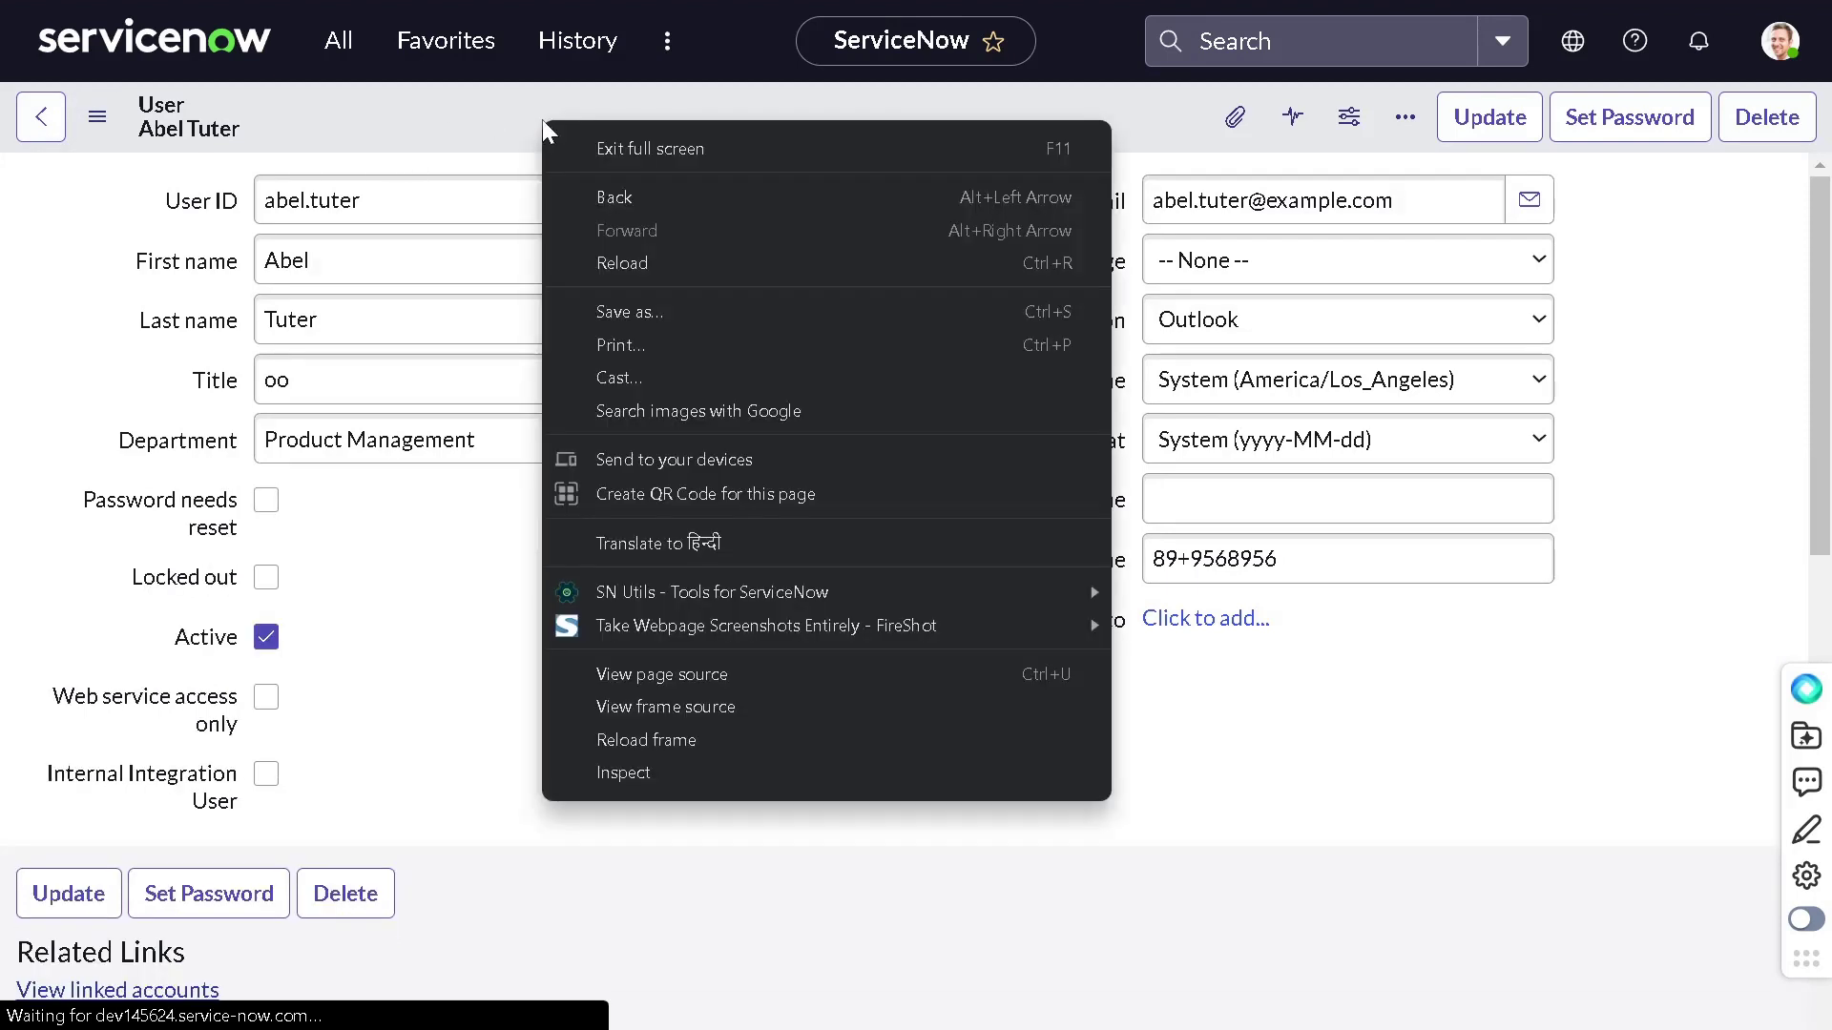
right_click(420, 128)
mouse_move(515, 528)
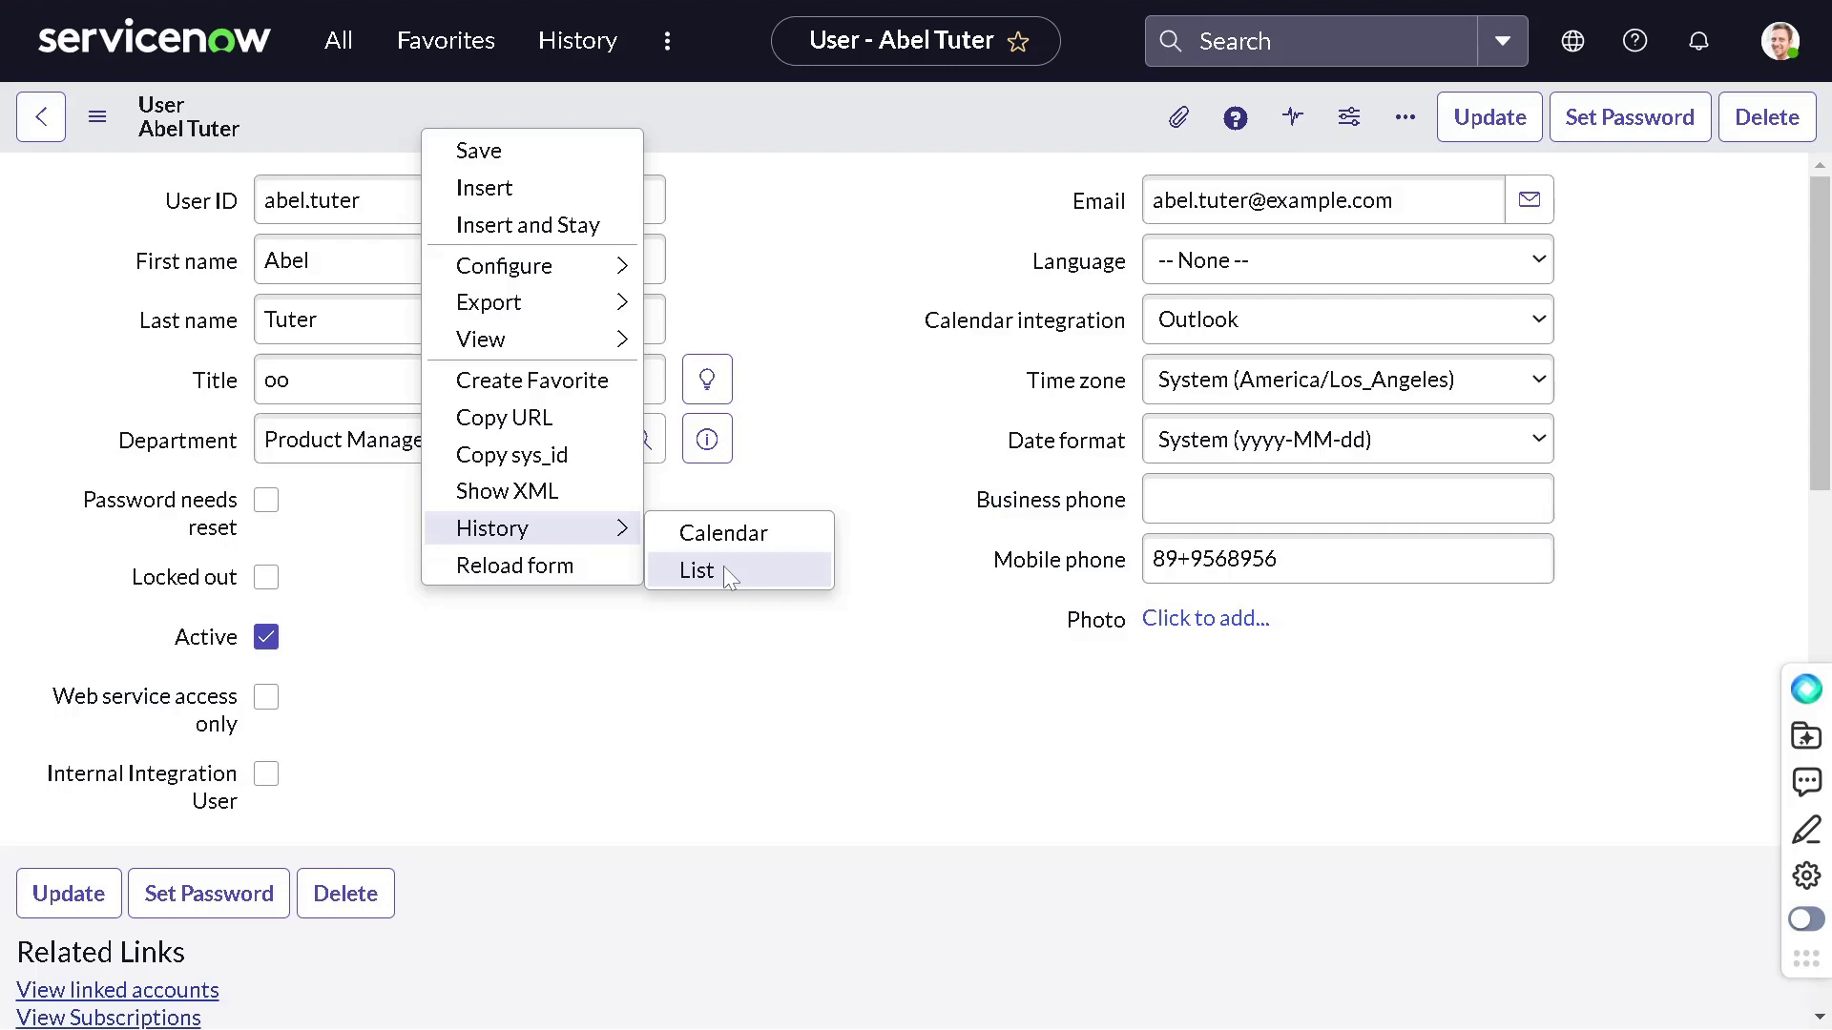
click(698, 570)
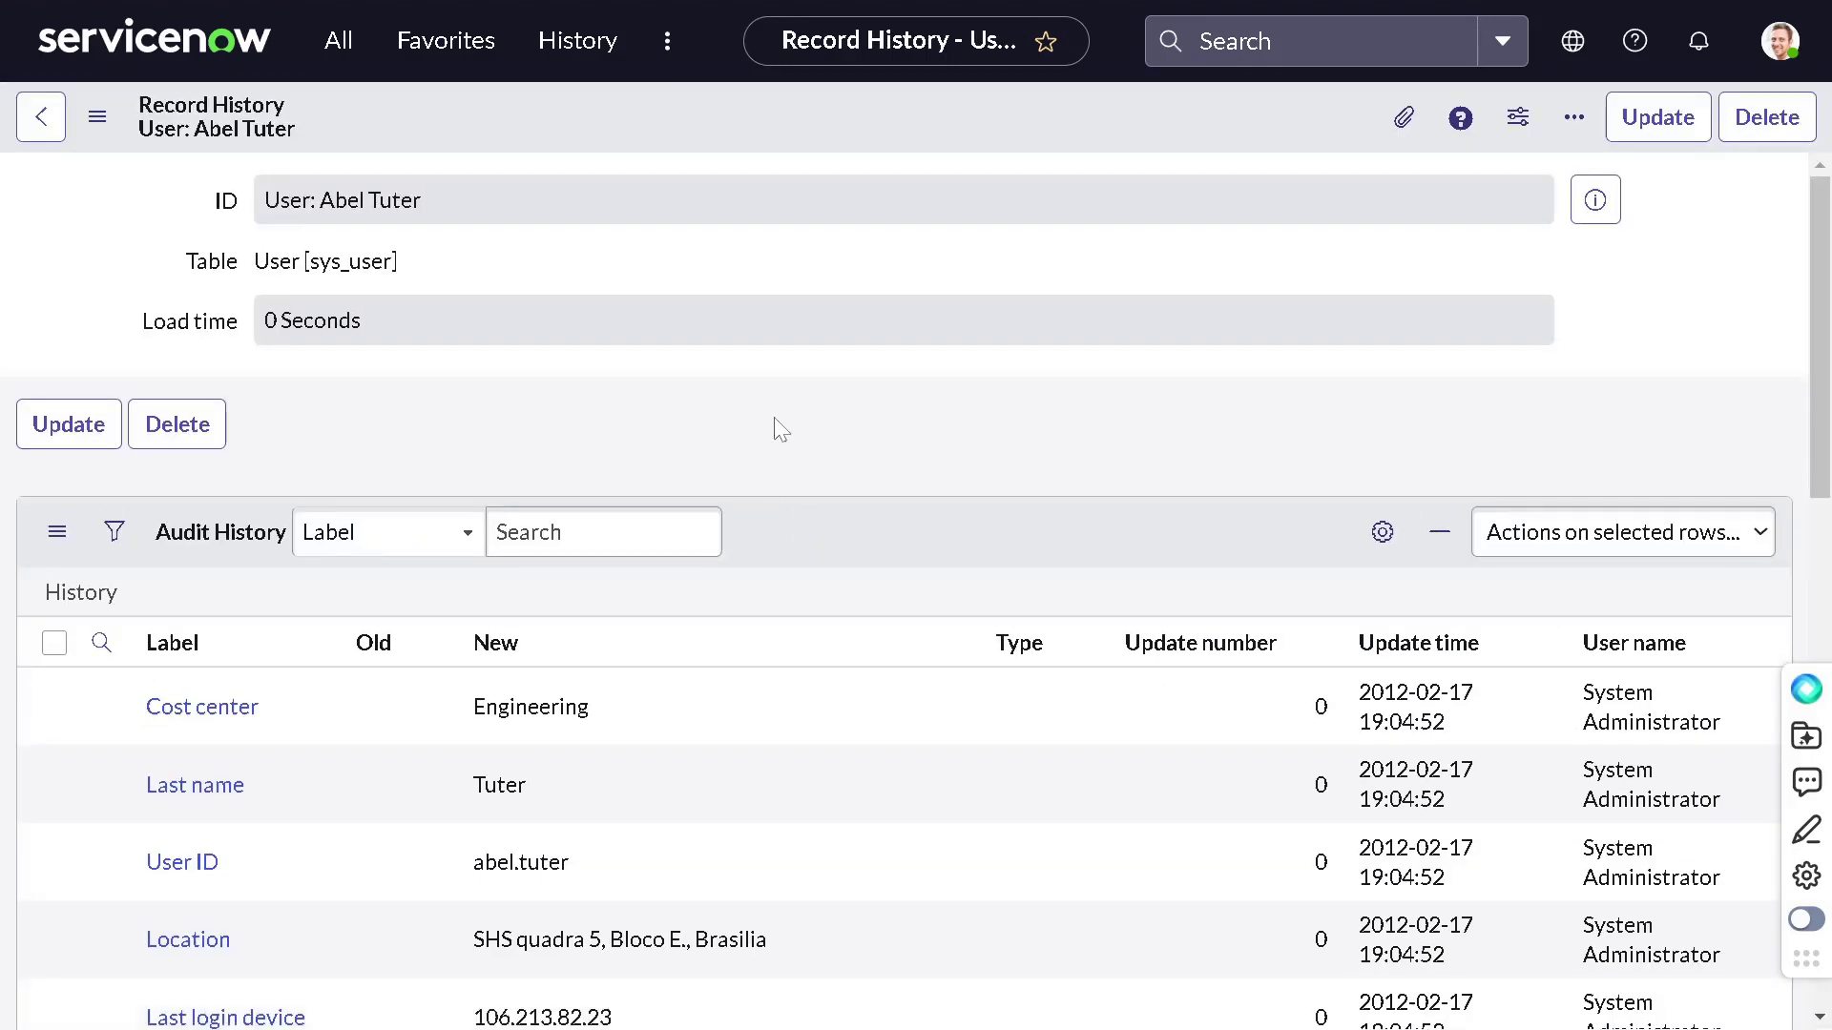
scroll(775, 428, down, 3)
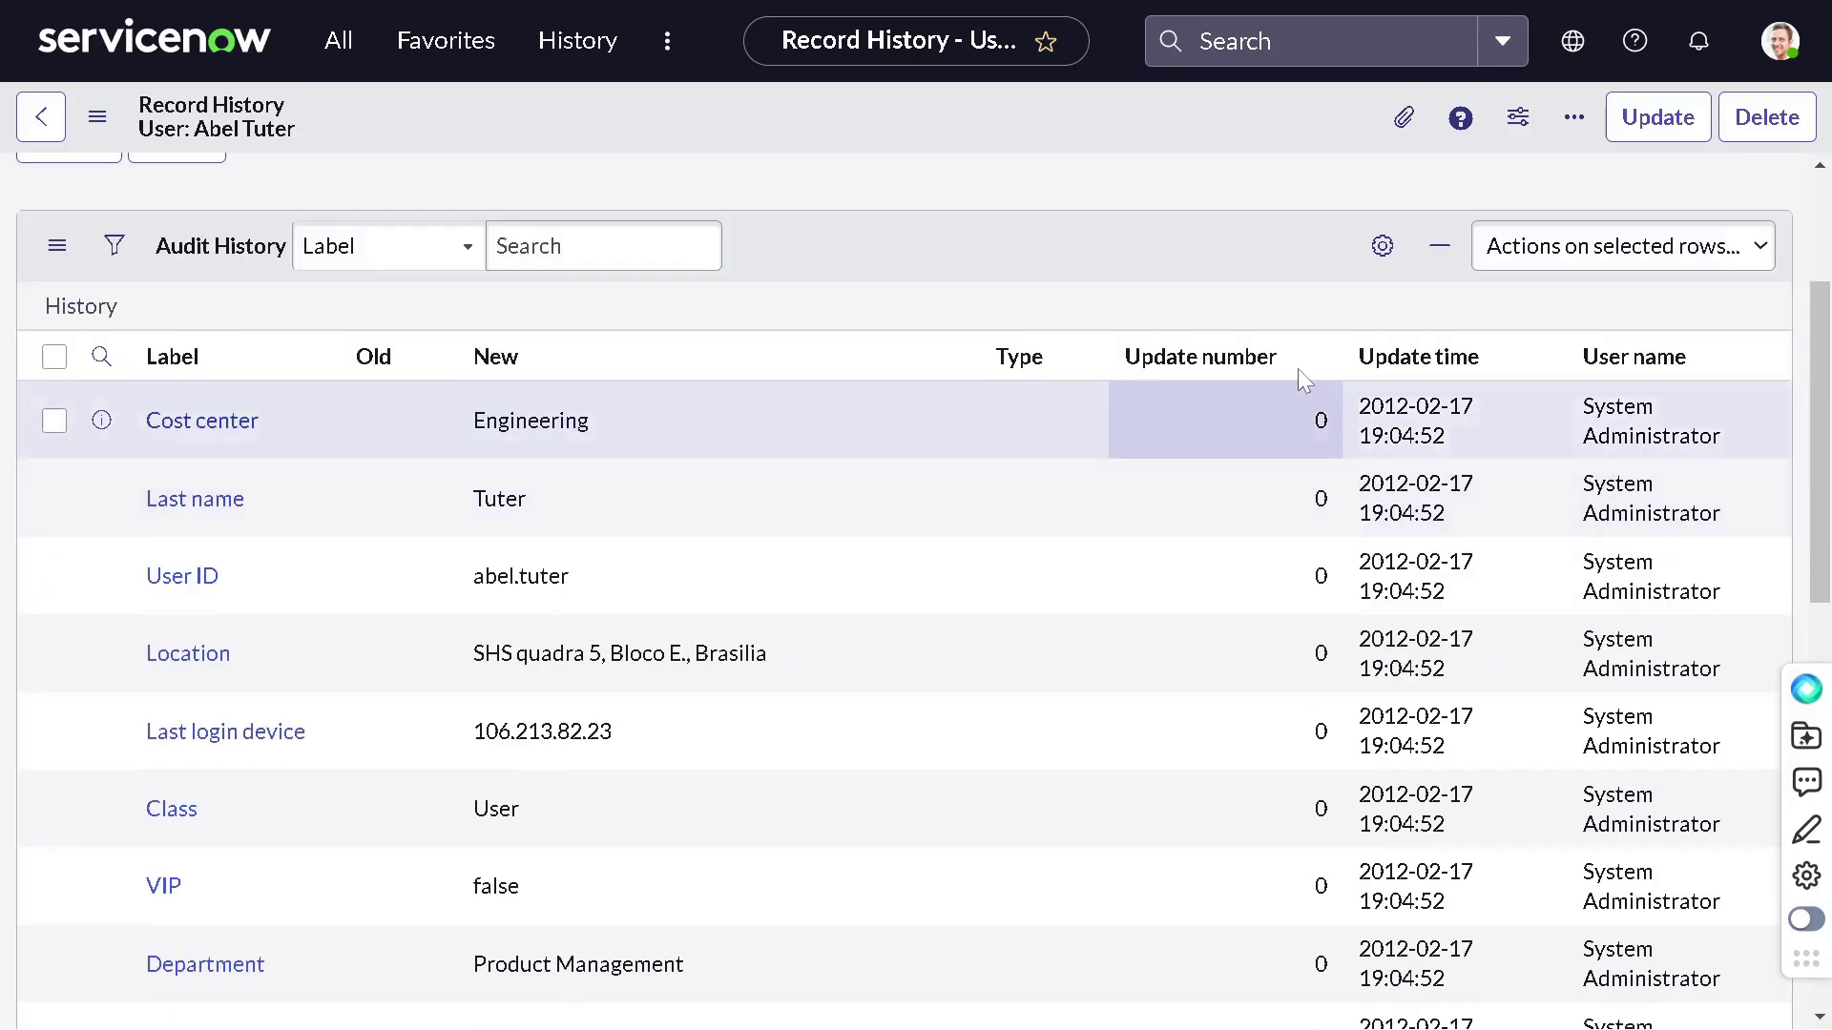
click(1418, 367)
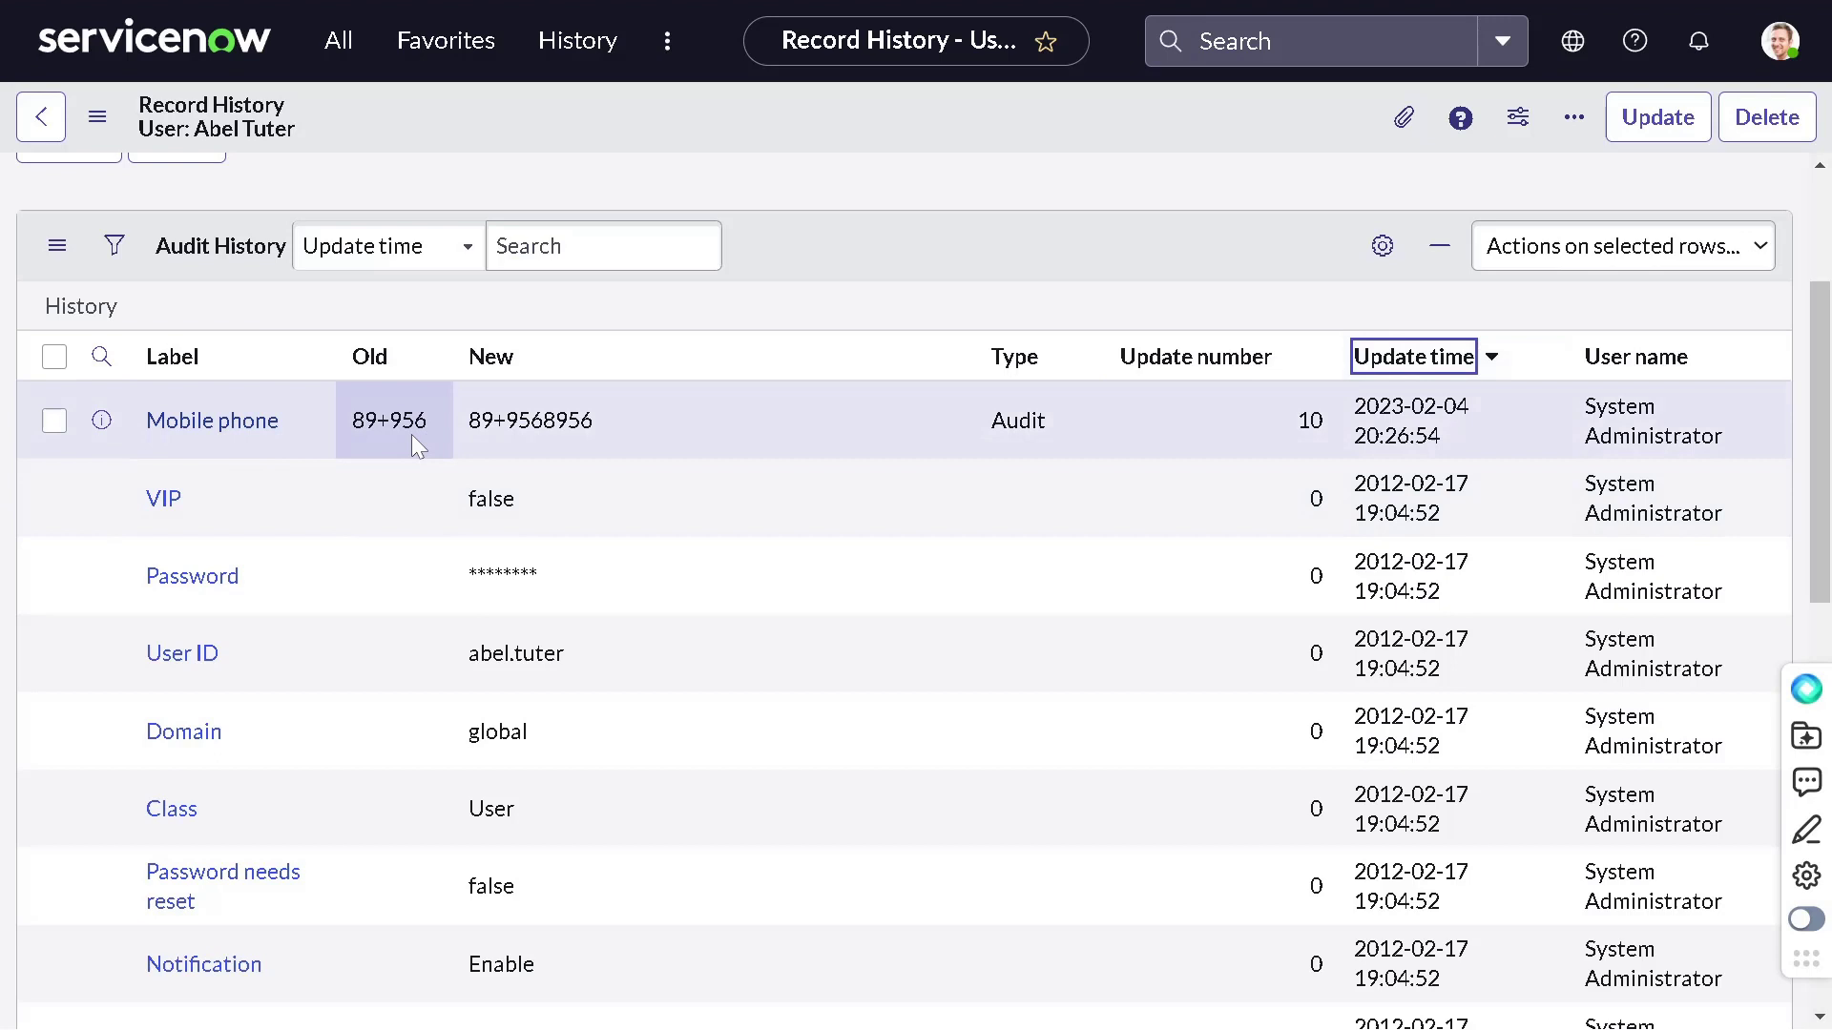
drag(586, 420, 441, 412)
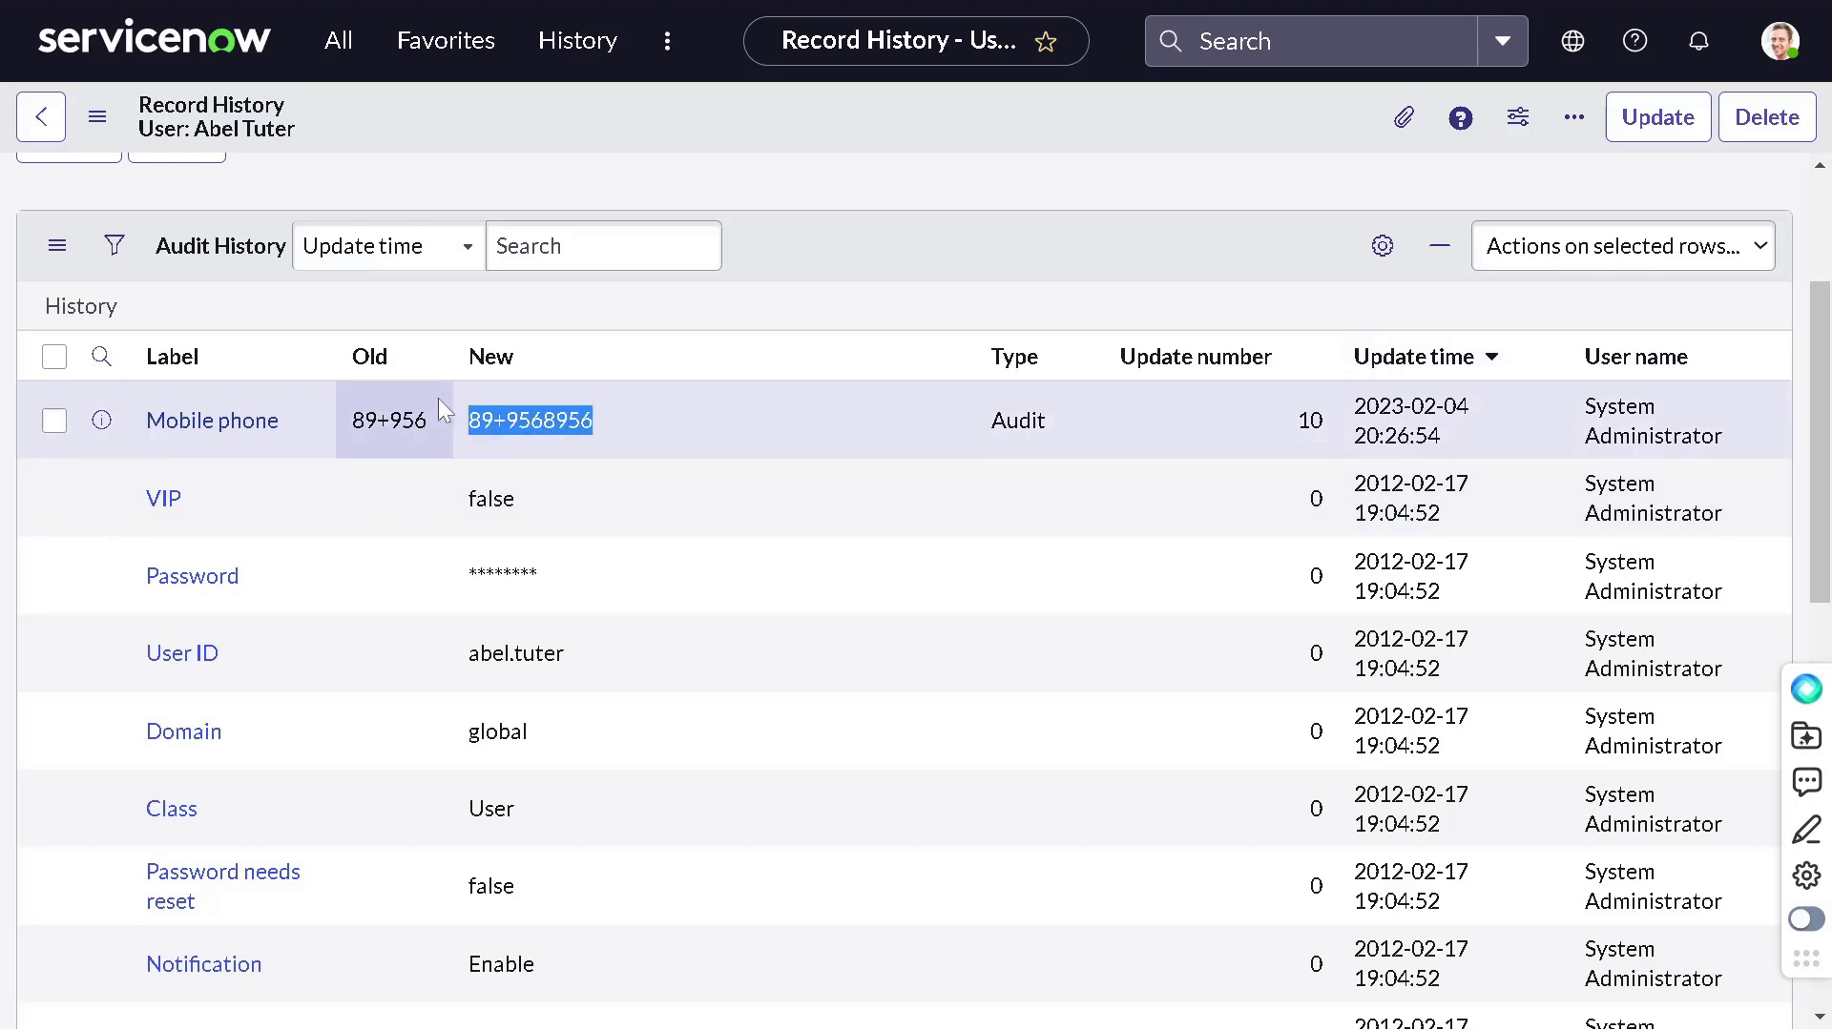
- Go back to the ServiceNow home page via the banner logo
click(216, 38)
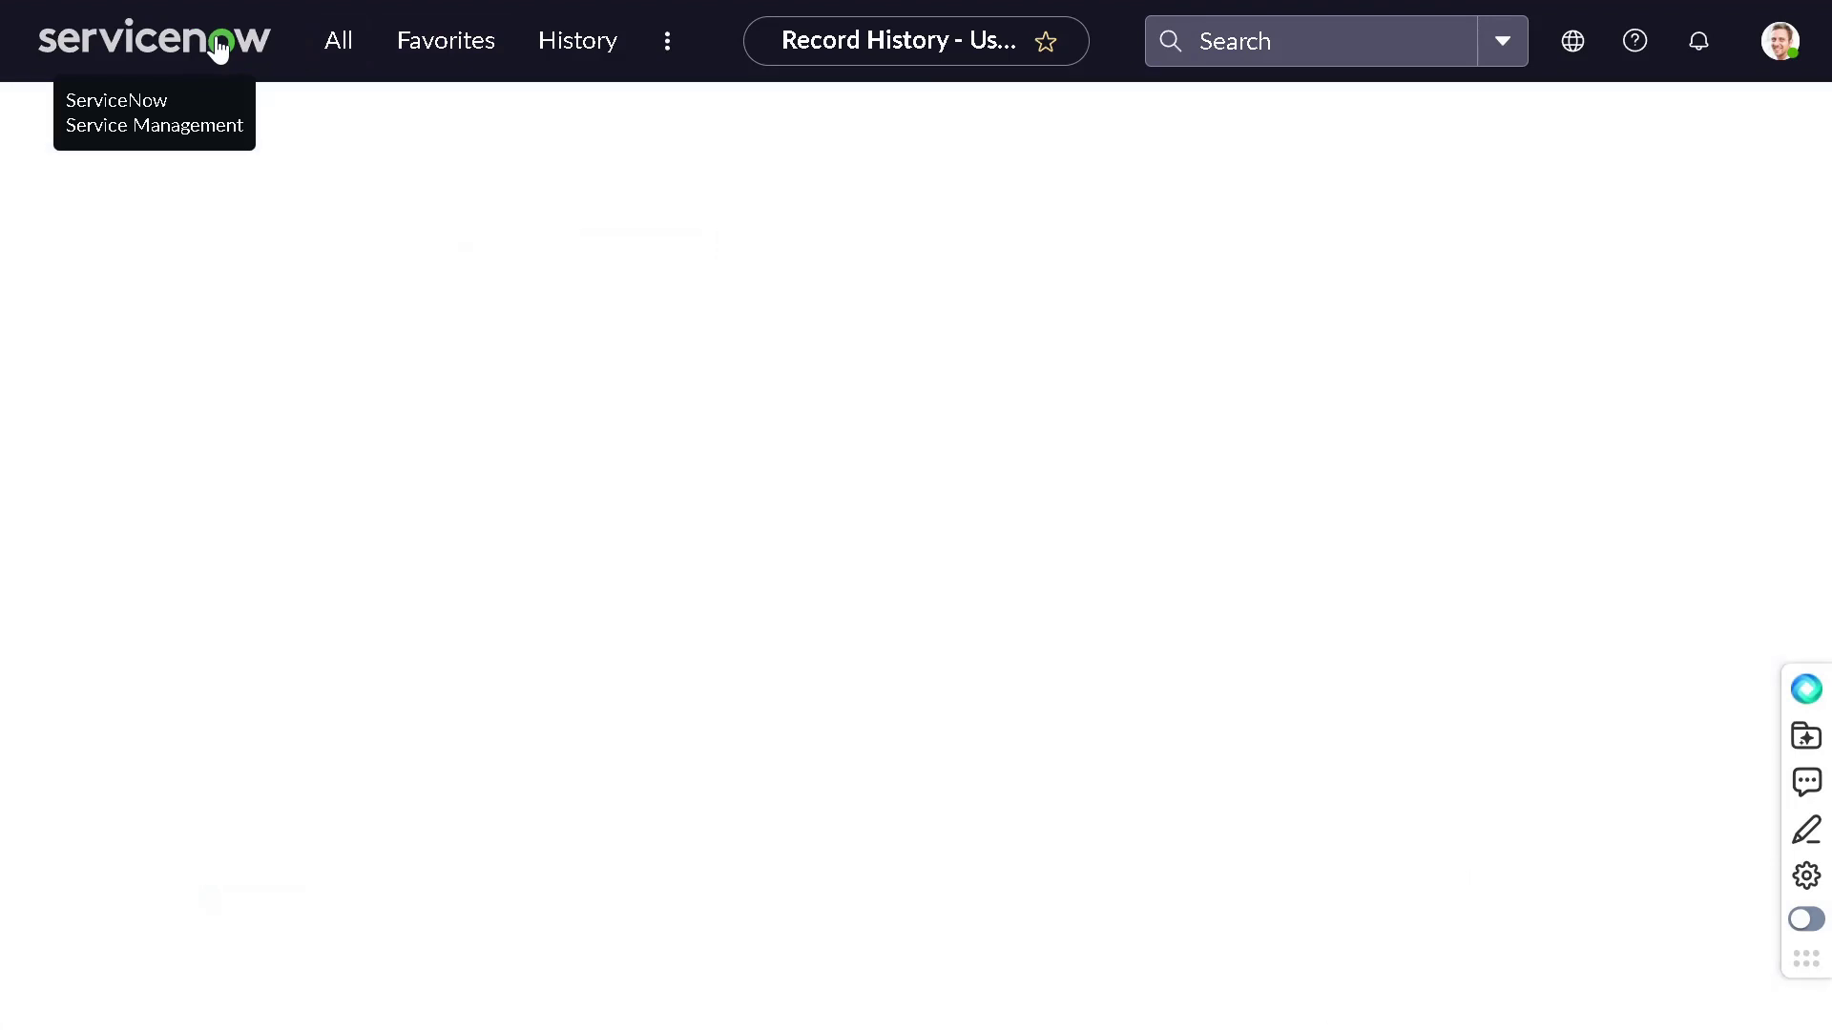